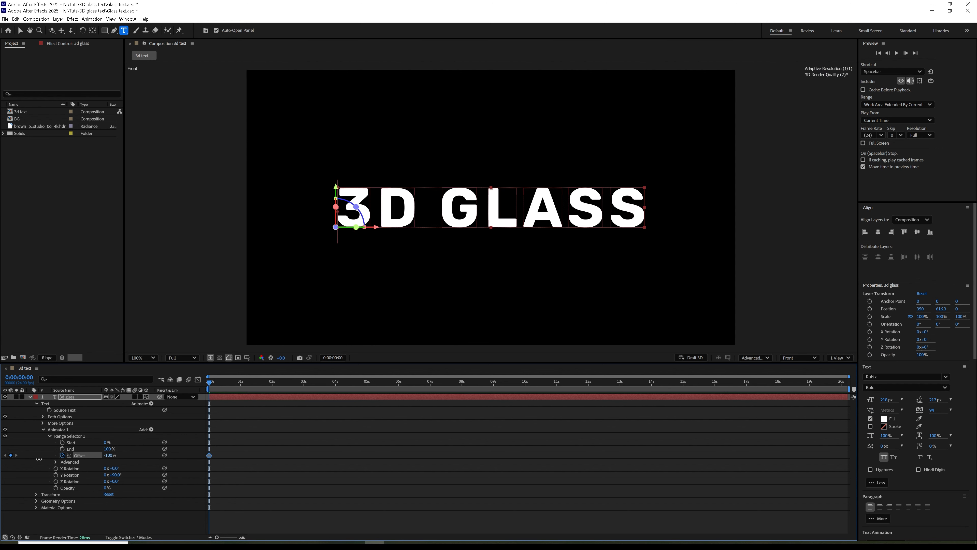
# Step: Key Offset to 100% at 0:00:01:19 and set the selector to Ramp Up with 50% Ease Low
pyautogui.moveTo(231, 389); pyautogui.dragTo(266, 391)
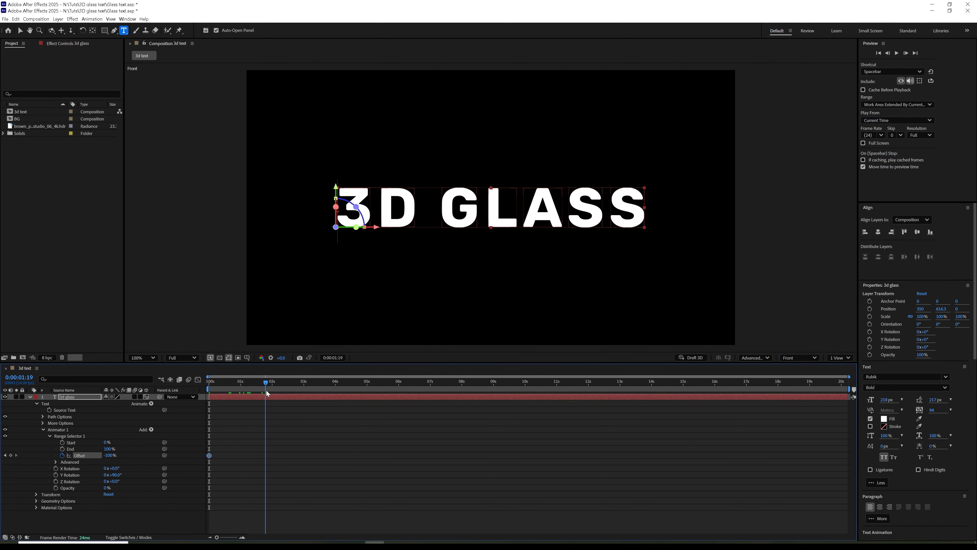
pyautogui.moveTo(110, 455); pyautogui.dragTo(222, 439)
pyautogui.click(55, 461)
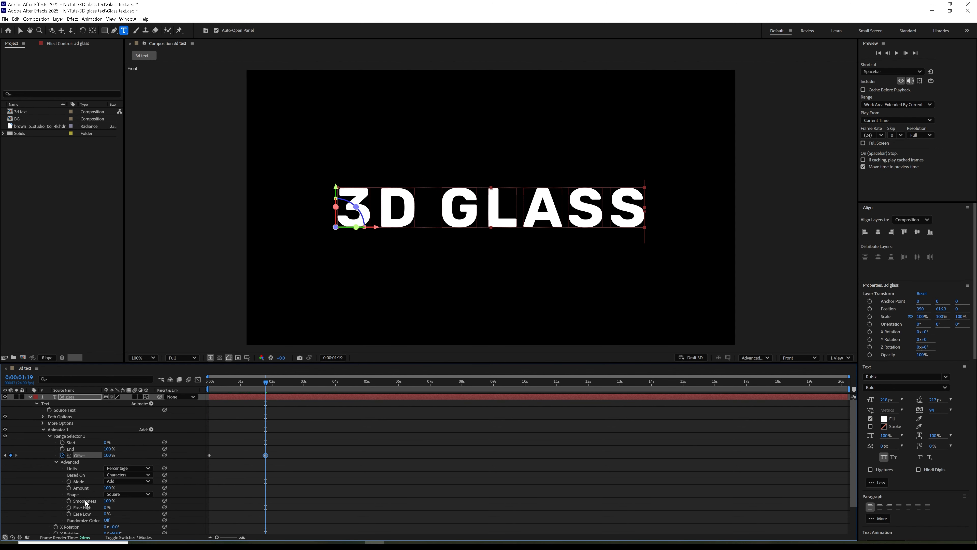
pyautogui.click(123, 494)
pyautogui.click(128, 456)
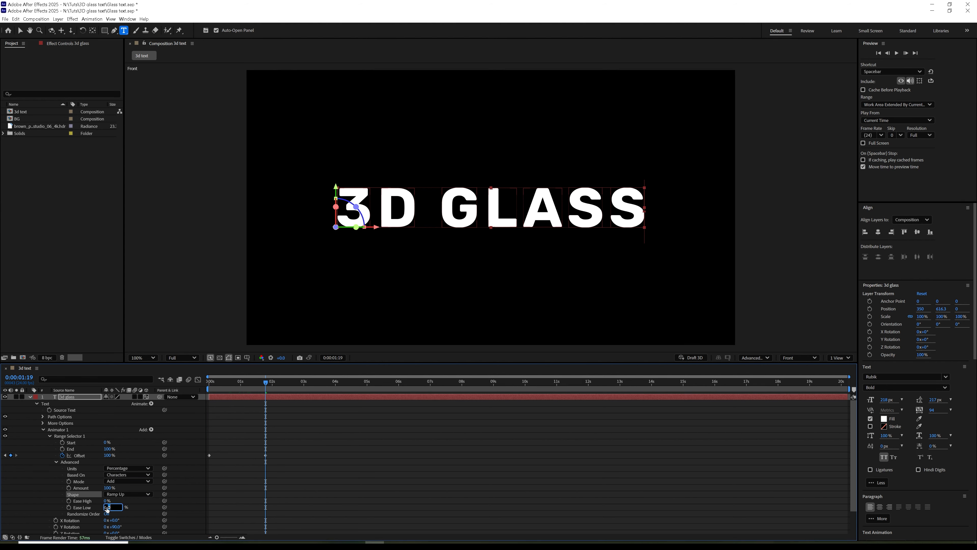
pyautogui.click(138, 502)
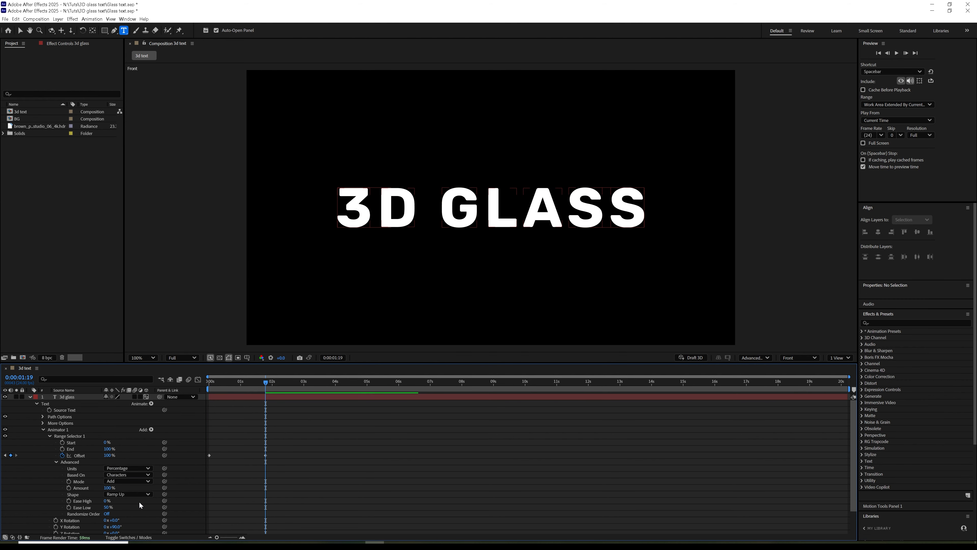
# Step: Preview the sequential letter reveal, then return to 0:00:01:20
pyautogui.moveTo(268, 382); pyautogui.dragTo(274, 382)
pyautogui.press('space')
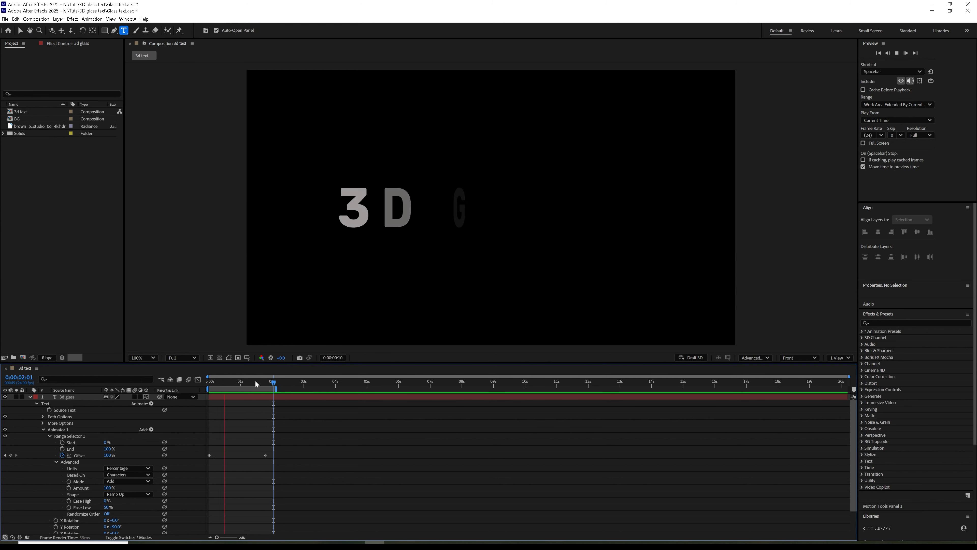
pyautogui.press('space')
pyautogui.moveTo(238, 385); pyautogui.dragTo(267, 382)
# Step: Keep the Advanced 3D renderer and give the text a Convex bevel of depth 5 with extrusion depth 50
pyautogui.click(37, 403)
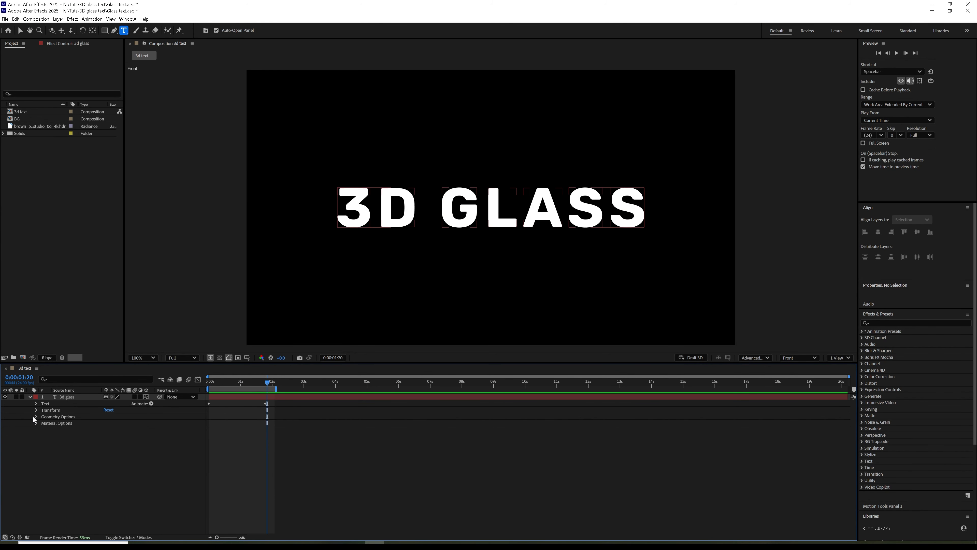
pyautogui.click(755, 358)
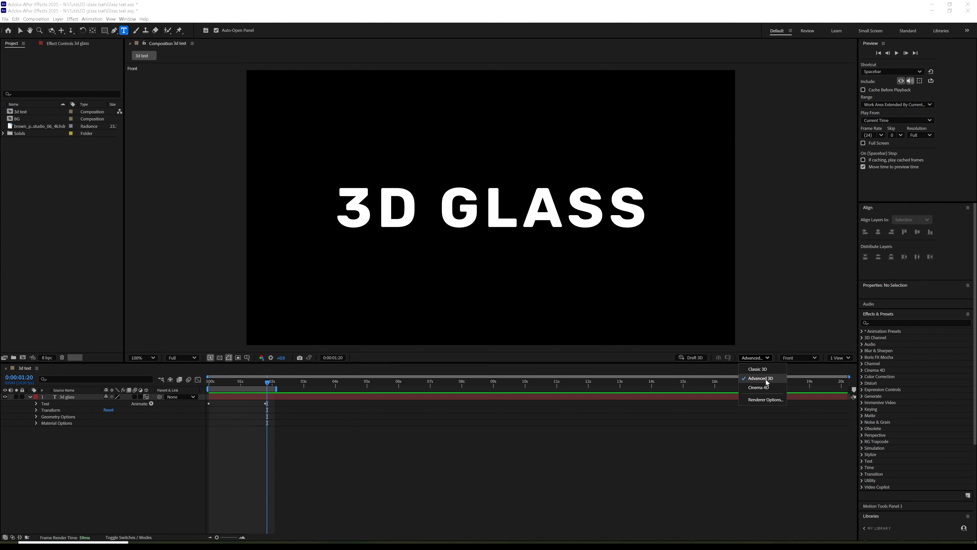
pyautogui.click(97, 466)
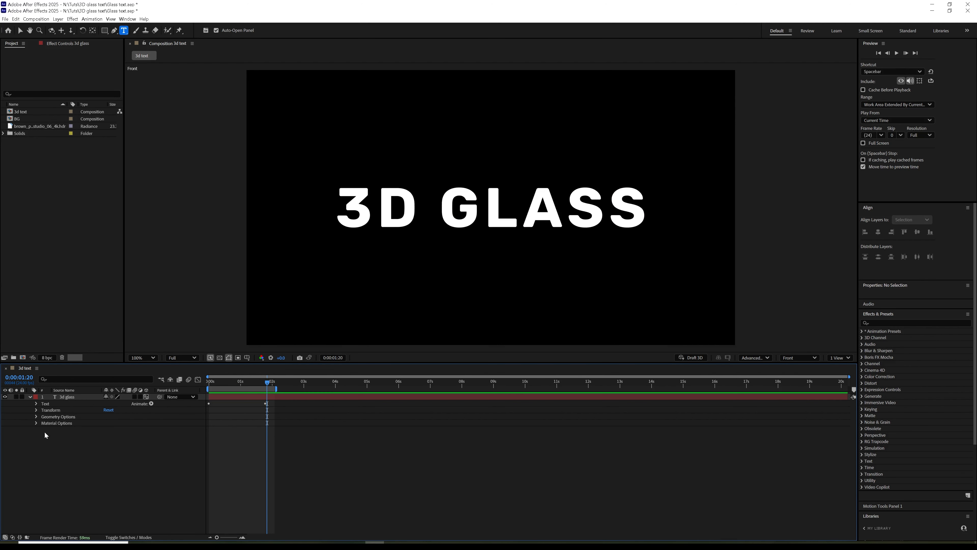
pyautogui.click(36, 416)
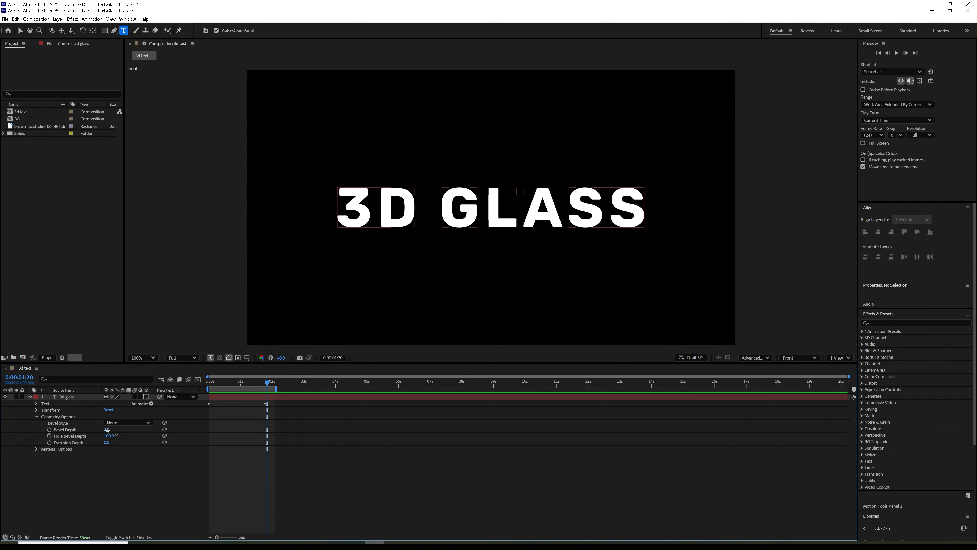
pyautogui.write('5')
pyautogui.click(127, 422)
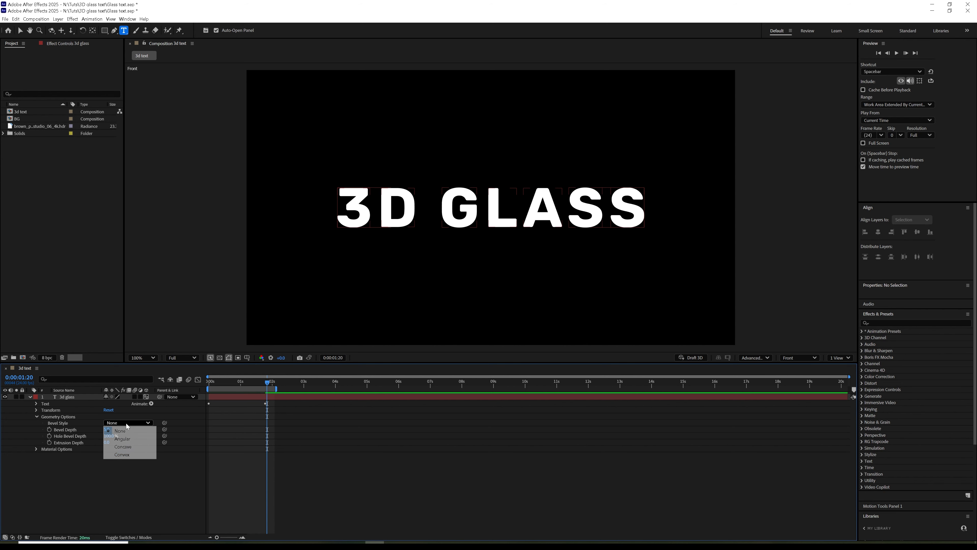
pyautogui.click(123, 454)
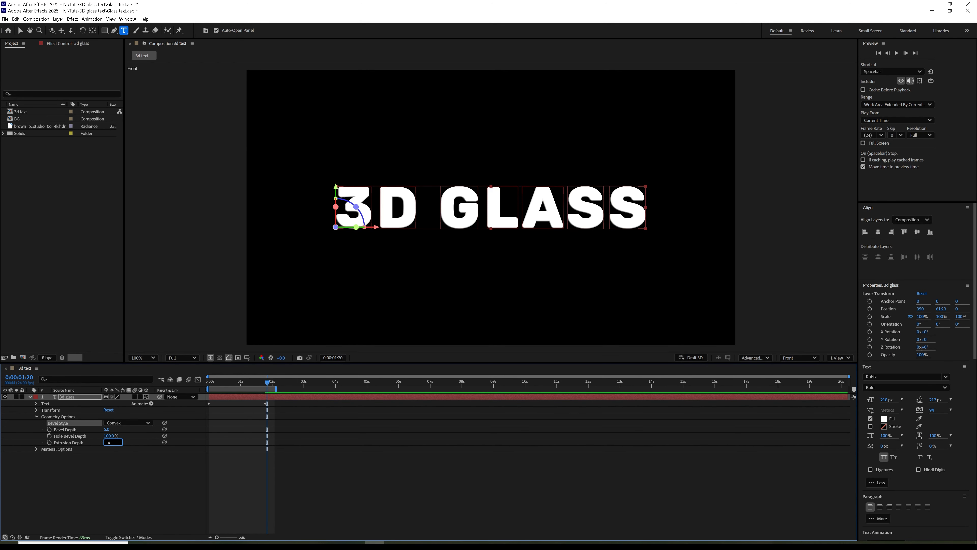
pyautogui.write('50')
pyautogui.click(123, 481)
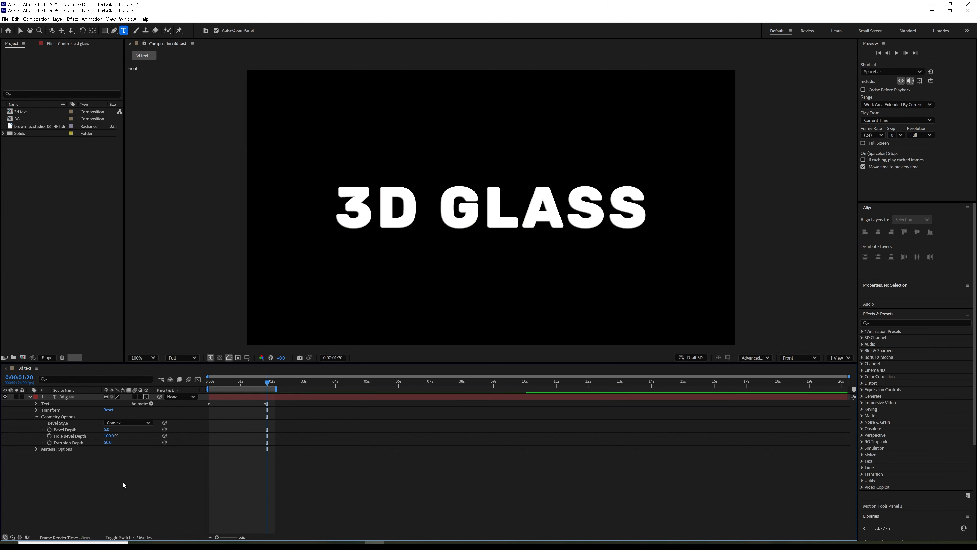
# Step: Raise specular intensity and shininess to 100%, then preview the extruded text
pyautogui.click(35, 449)
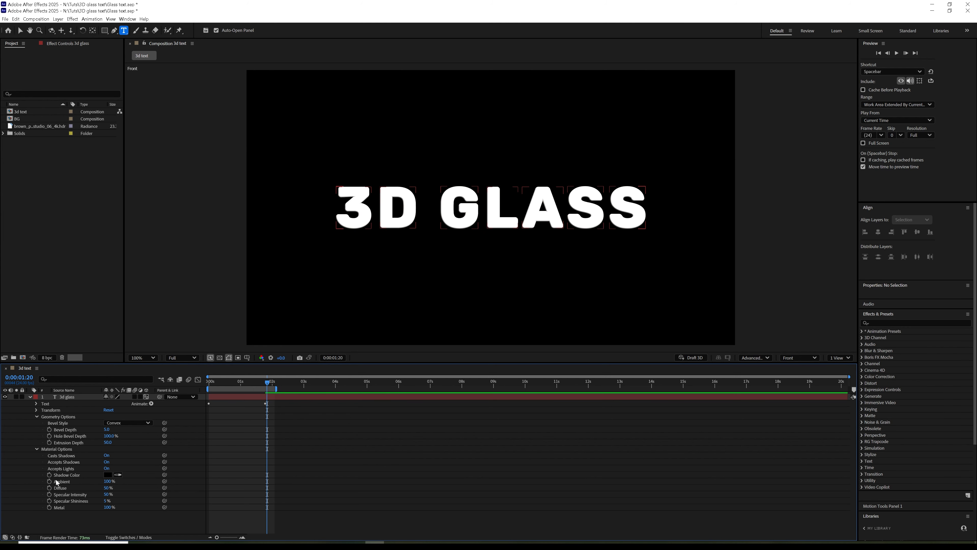
pyautogui.moveTo(106, 501); pyautogui.dragTo(213, 476)
pyautogui.moveTo(216, 384); pyautogui.dragTo(272, 384)
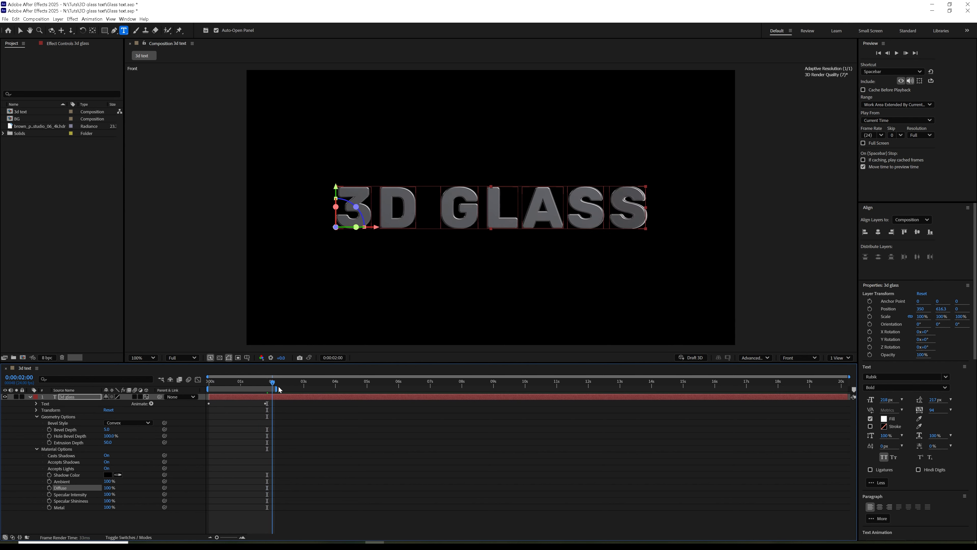
pyautogui.press('Home')
pyautogui.press('space')
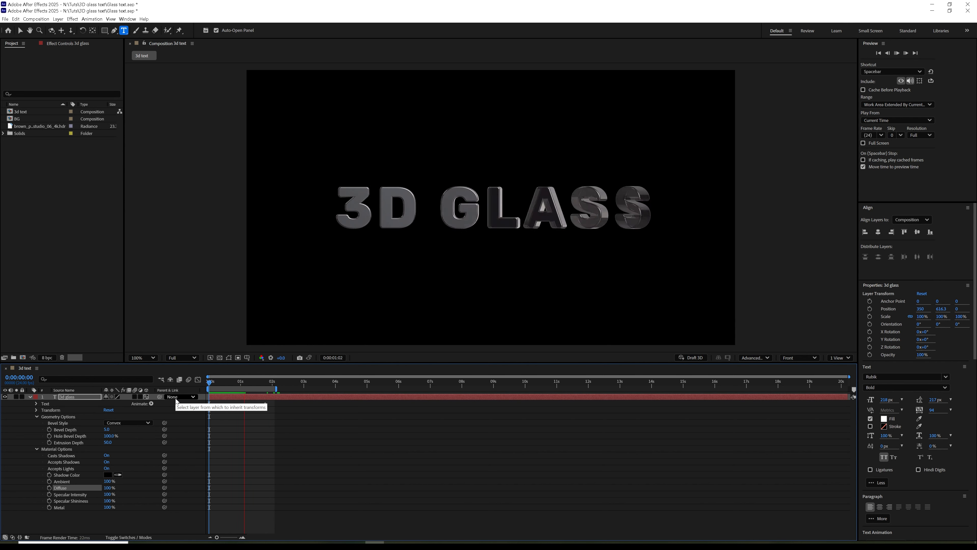
pyautogui.press('space')
pyautogui.moveTo(226, 384); pyautogui.dragTo(250, 392)
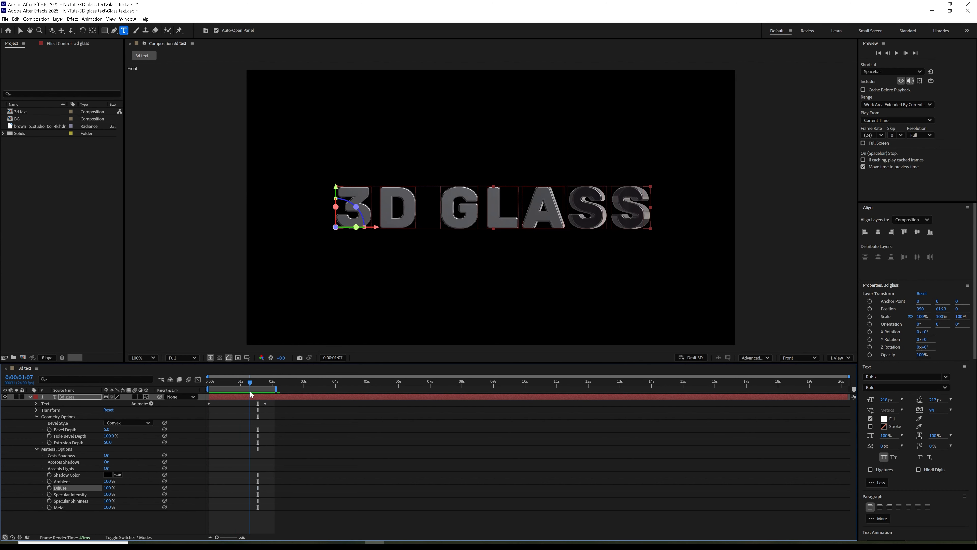
pyautogui.click(29, 397)
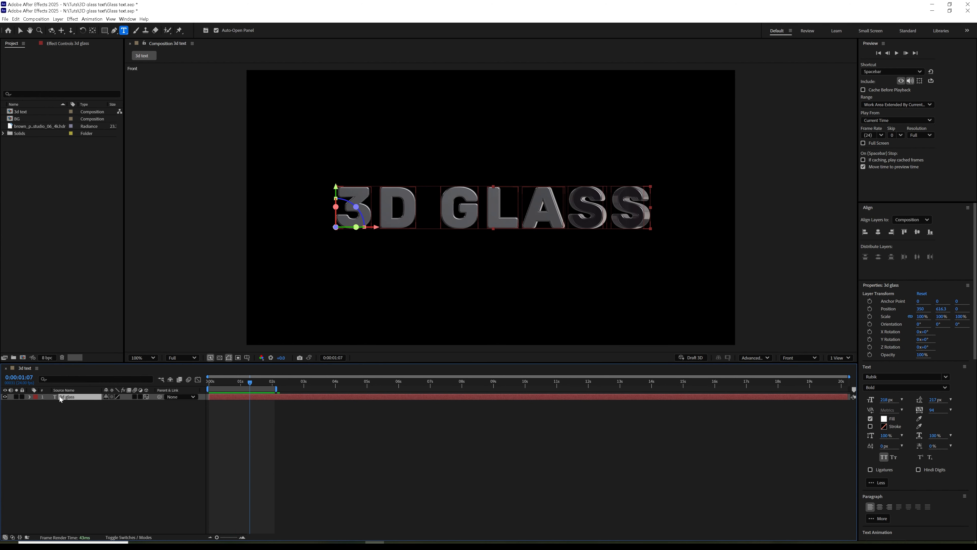
# Step: Add a new camera layer, Camera 1, with default settings
pyautogui.click(58, 22)
pyautogui.moveTo(146, 27)
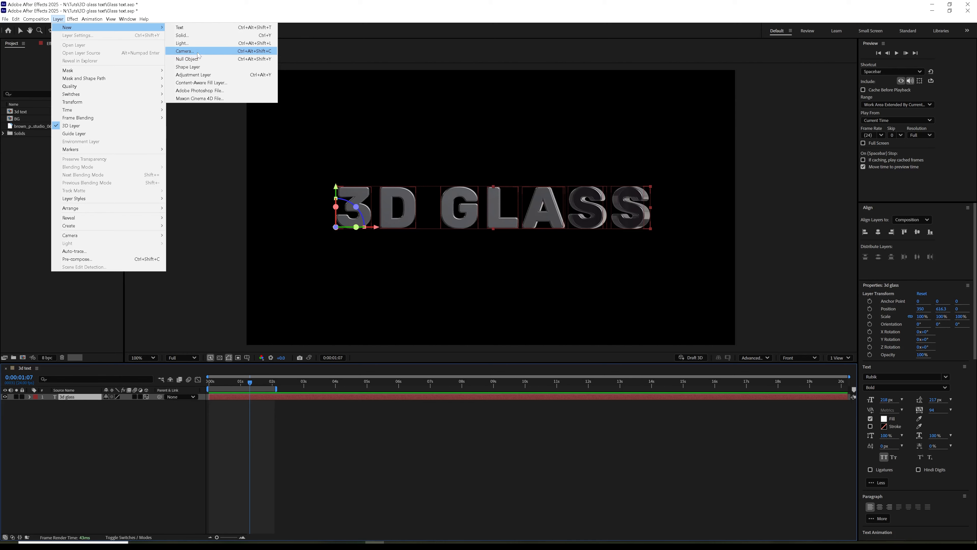
pyautogui.click(198, 56)
pyautogui.click(584, 356)
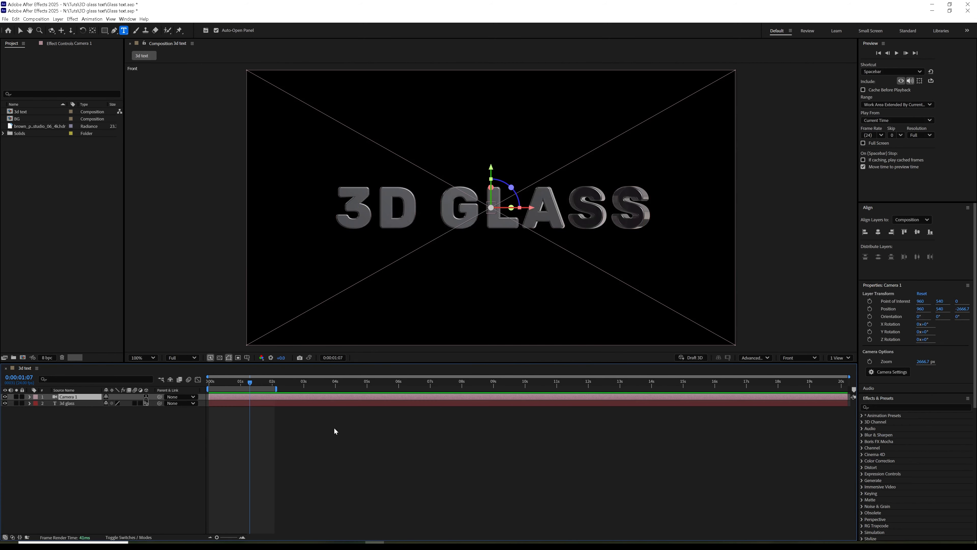
# Step: Move Camera 1 closer to the text, setting its Position Z to about -2000
pyautogui.press('v')
pyautogui.click(209, 383)
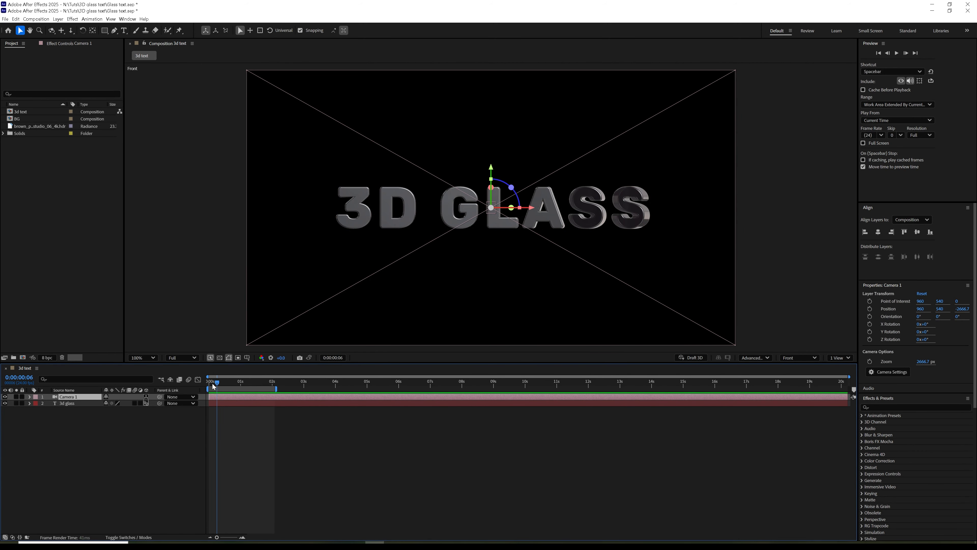
pyautogui.click(28, 397)
pyautogui.click(35, 404)
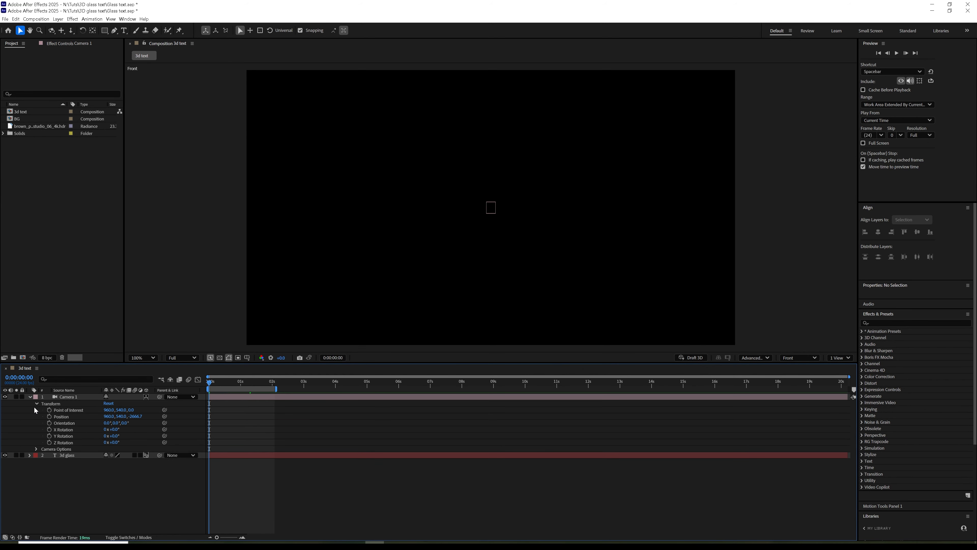
pyautogui.moveTo(116, 443); pyautogui.dragTo(135, 440)
pyautogui.hotkey('ctrl', 'z')
pyautogui.moveTo(134, 417); pyautogui.dragTo(228, 415)
pyautogui.moveTo(241, 382); pyautogui.dragTo(257, 383)
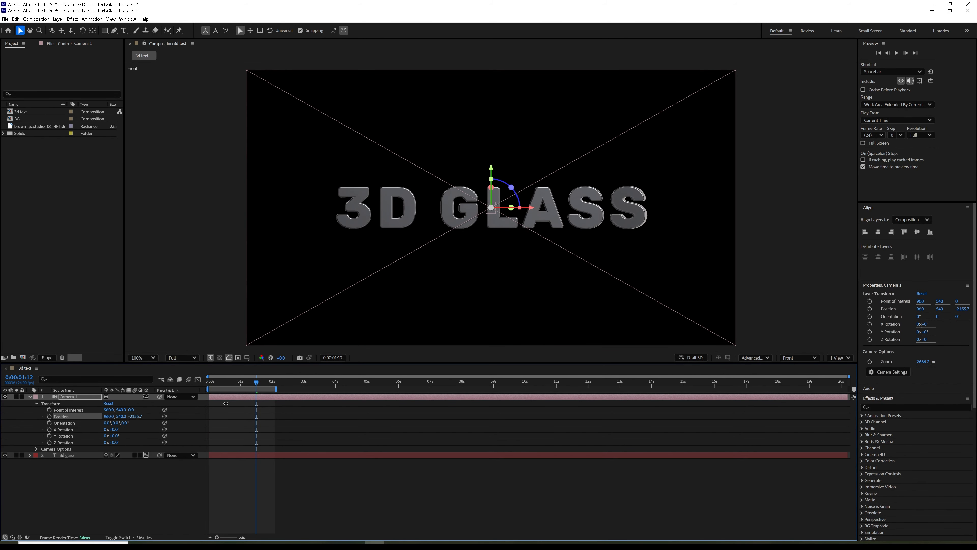
pyautogui.click(799, 357)
# Step: View through Camera 1 and key its Position so the camera starts pushed back from the text
pyautogui.click(813, 371)
pyautogui.moveTo(260, 387)
pyautogui.mouseDown()
pyautogui.moveTo(227, 388)
pyautogui.moveTo(267, 386)
pyautogui.mouseUp()
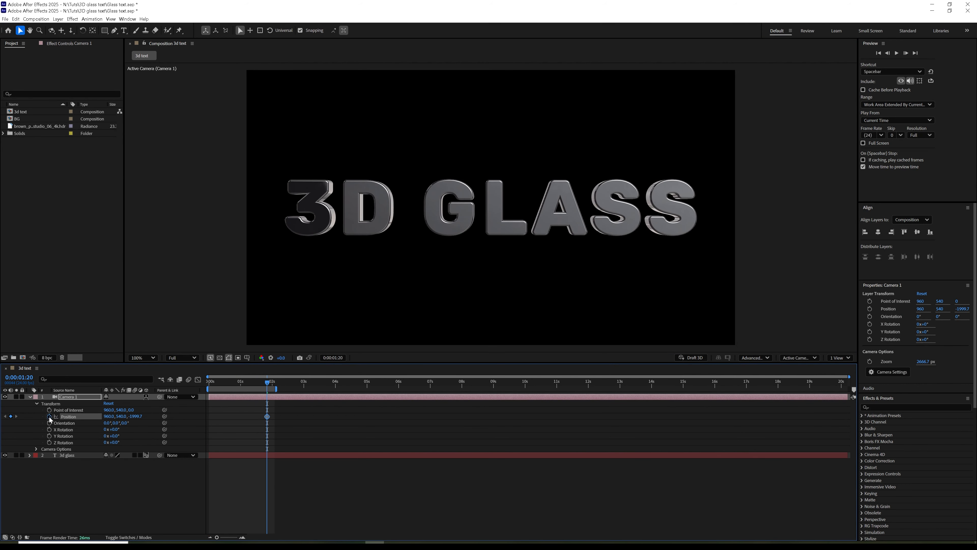
pyautogui.moveTo(265, 417); pyautogui.dragTo(209, 430)
pyautogui.rightClick(79, 421)
pyautogui.click(97, 481)
pyautogui.moveTo(133, 418); pyautogui.dragTo(72, 422)
# Step: Apply Easy Ease to both camera Position keyframes and preview the push-in
pyautogui.press('Home')
pyautogui.press('space')
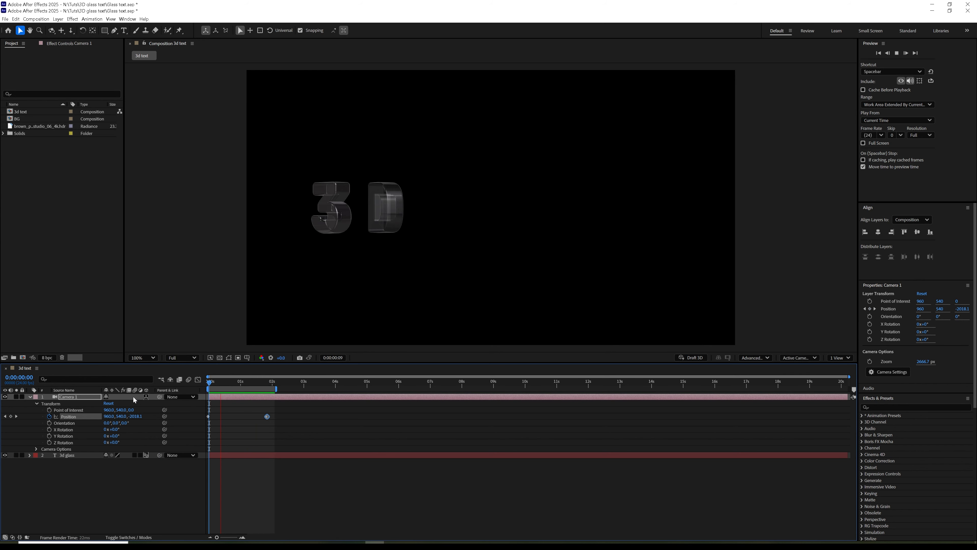
pyautogui.press('space')
pyautogui.moveTo(287, 415); pyautogui.dragTo(201, 421)
pyautogui.press('F9')
pyautogui.click(198, 380)
pyautogui.click(198, 380)
pyautogui.press('space')
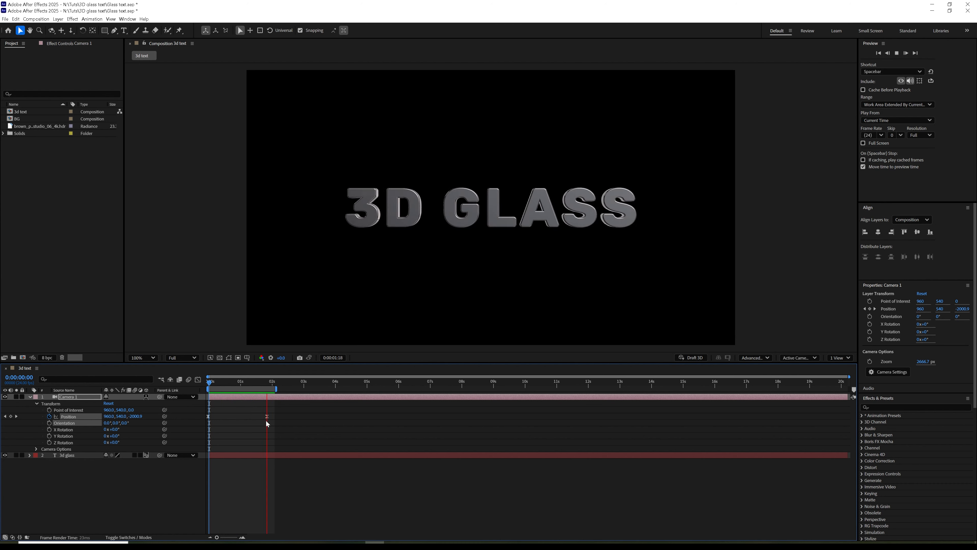
pyautogui.press('space')
# Step: Move the ending camera keyframe to about 2.6 seconds for a slower move
pyautogui.moveTo(268, 416); pyautogui.dragTo(306, 392)
pyautogui.press('space')
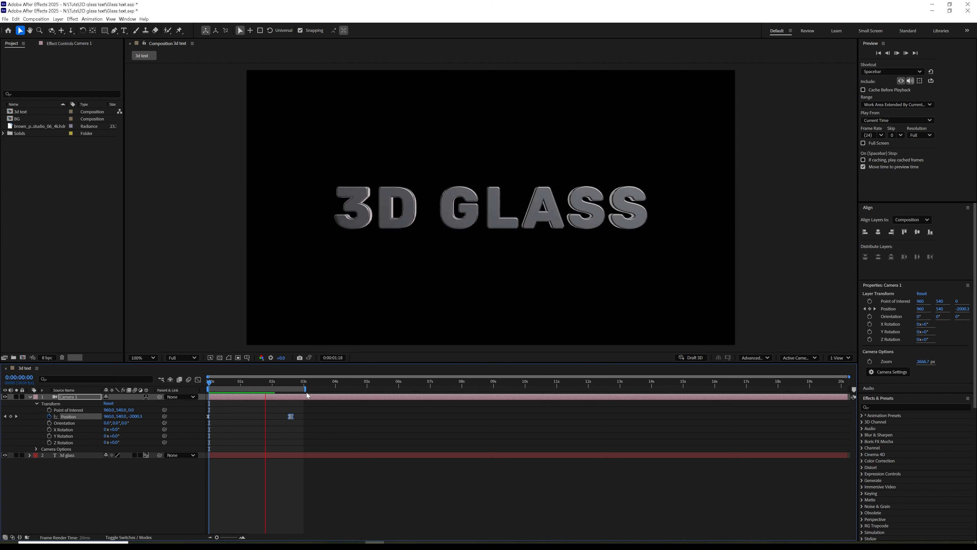
pyautogui.press('space')
pyautogui.moveTo(246, 386); pyautogui.dragTo(250, 386)
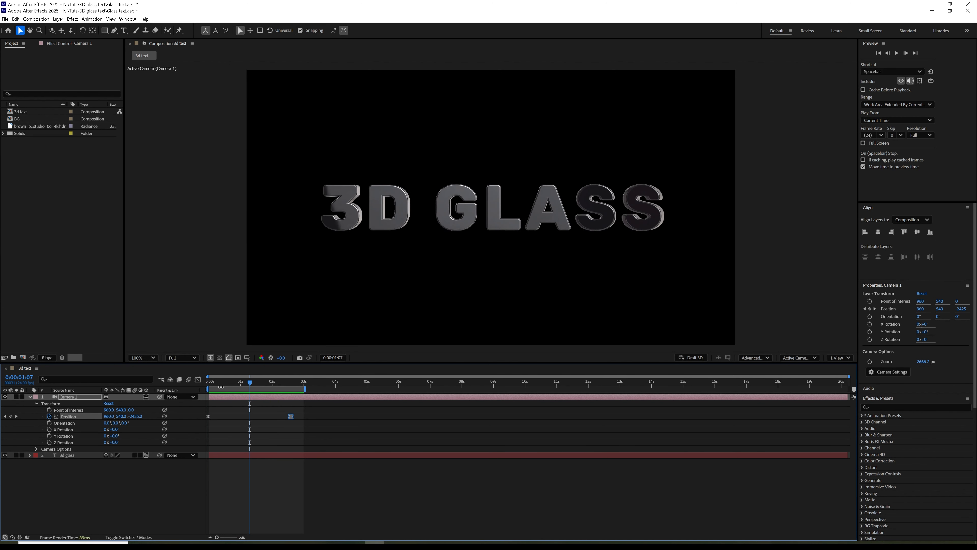
pyautogui.click(56, 396)
pyautogui.click(31, 396)
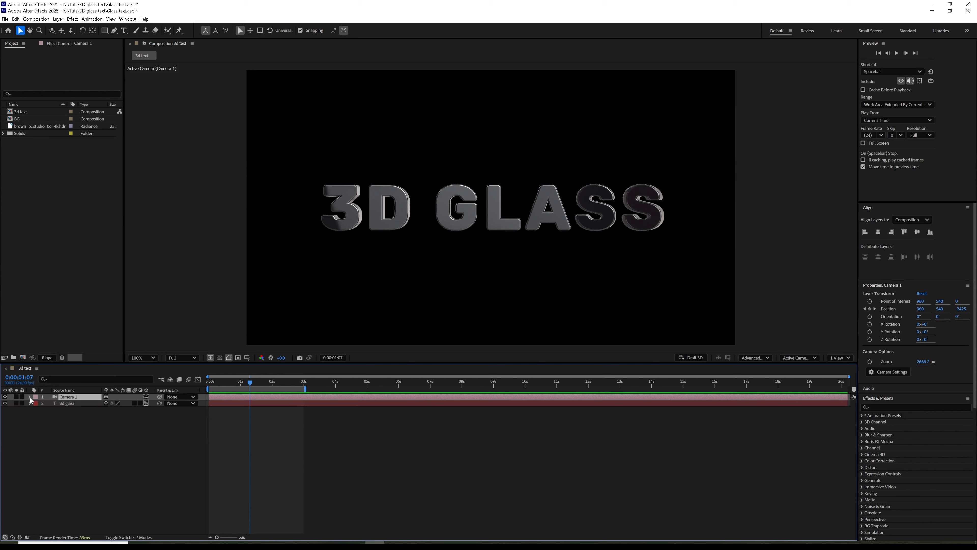
pyautogui.click(78, 416)
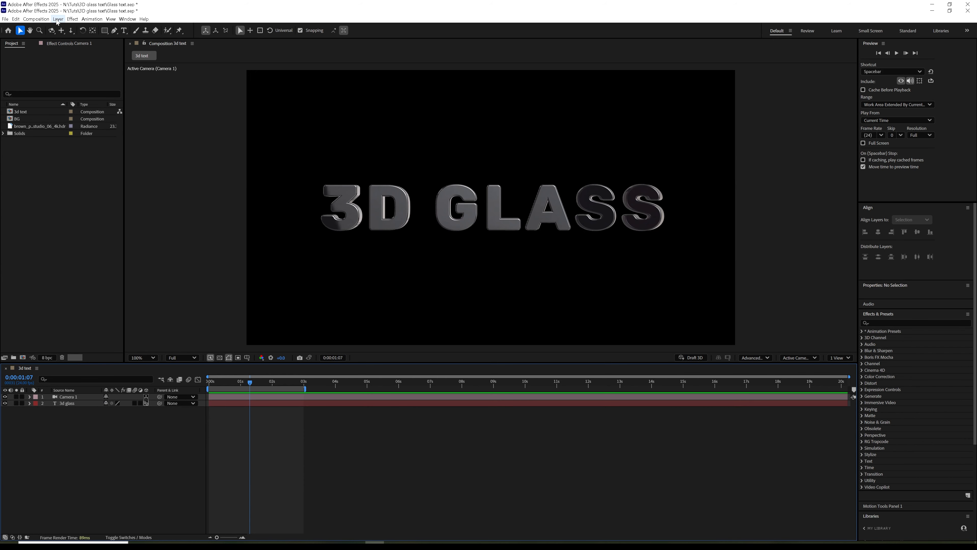
# Step: Browse Poly Haven's Indoor HDRI collection for the studio HDR image
pyautogui.click(37, 126)
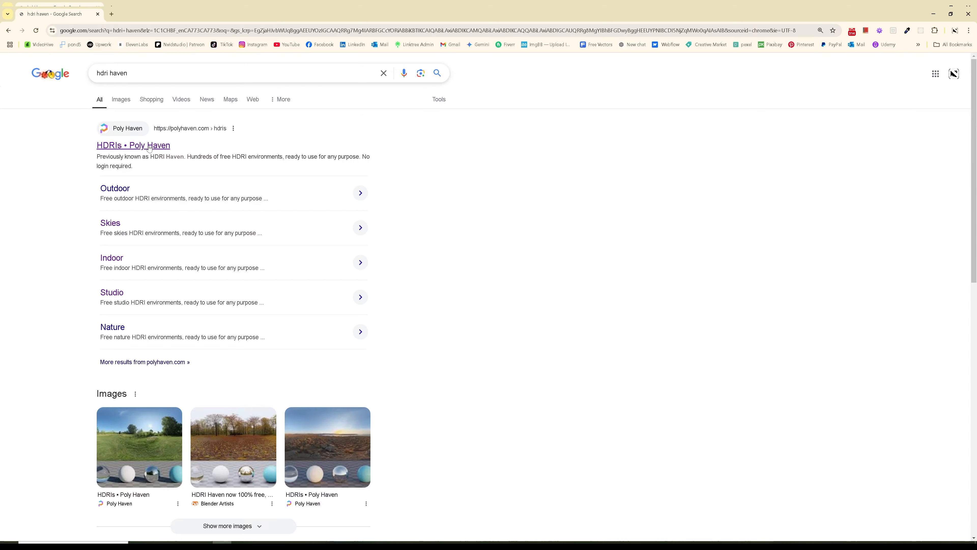
pyautogui.click(149, 143)
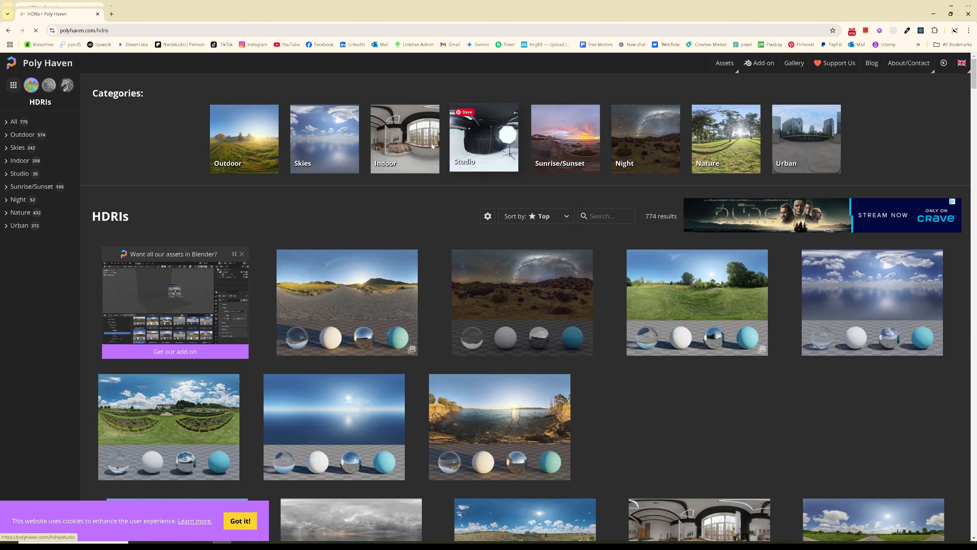
pyautogui.click(404, 140)
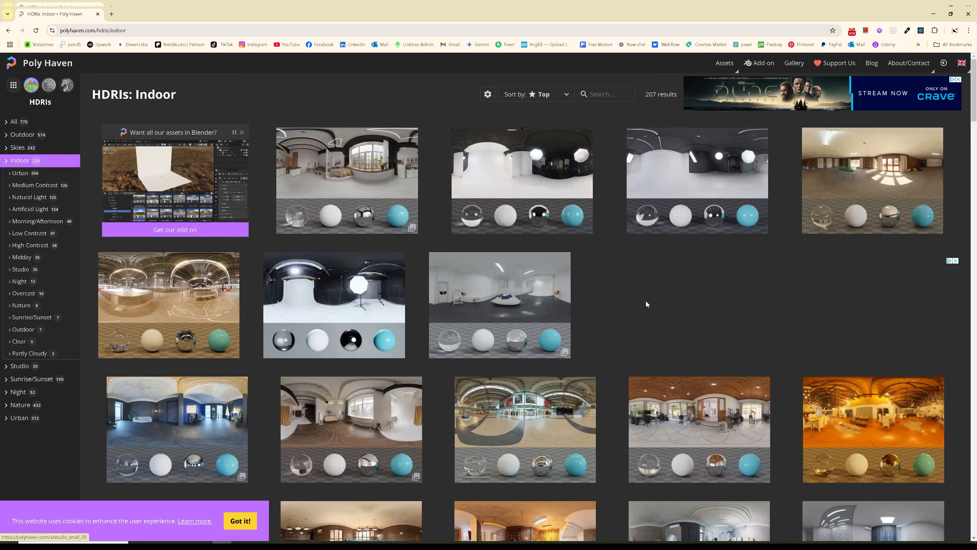
pyautogui.scroll(-4, 646, 303)
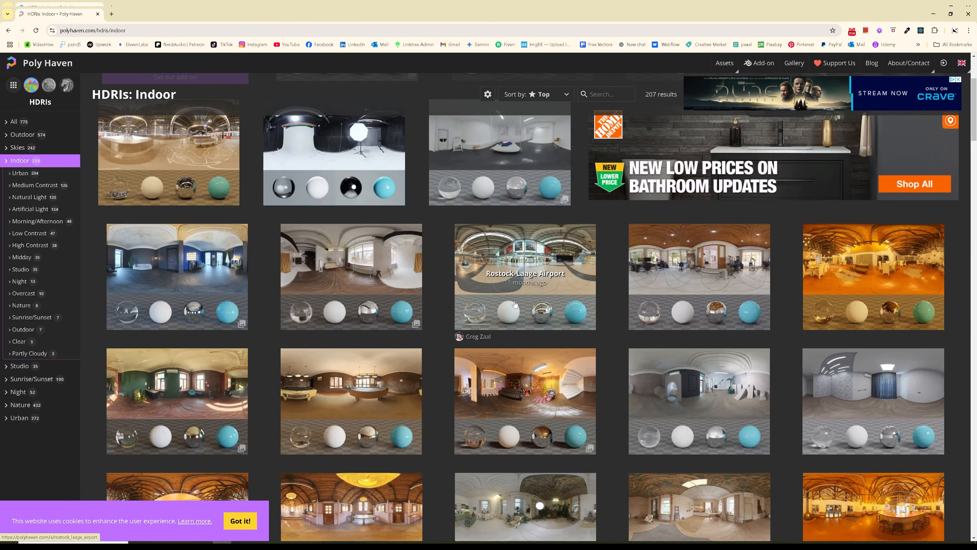
pyautogui.scroll(-6, 471, 309)
pyautogui.scroll(6, 472, 309)
pyautogui.scroll(3, 471, 309)
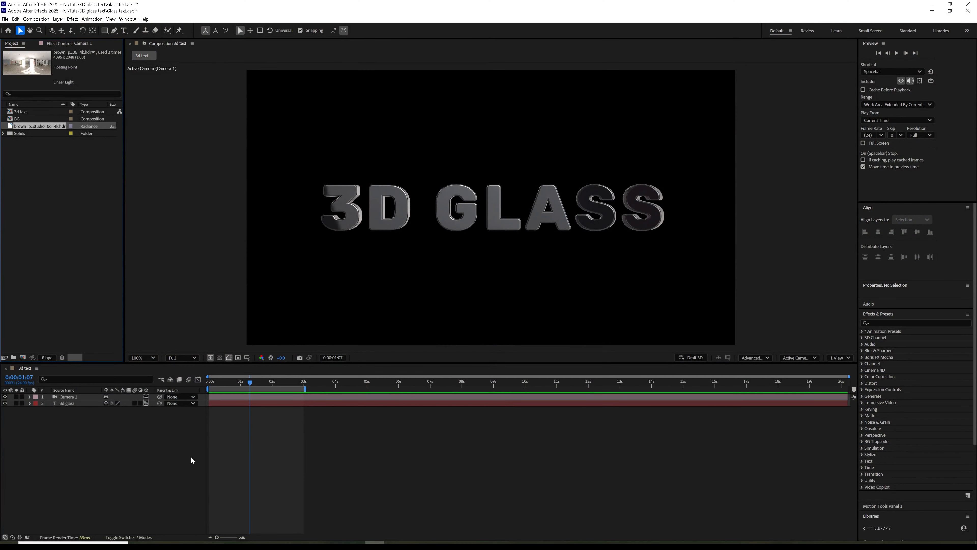
# Step: Create a new Environment light layer
pyautogui.click(80, 398)
pyautogui.click(58, 19)
pyautogui.moveTo(154, 27)
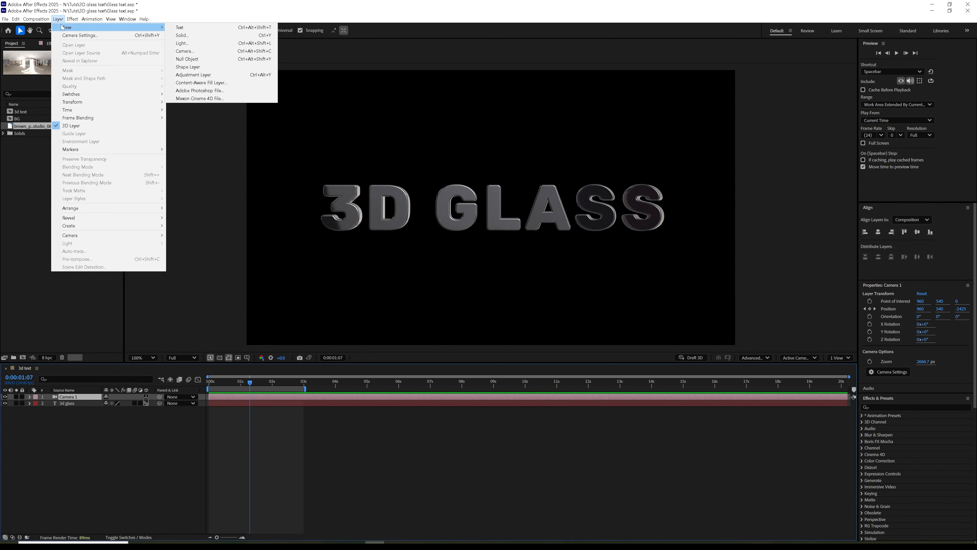
pyautogui.click(183, 42)
pyautogui.click(512, 200)
pyautogui.click(496, 248)
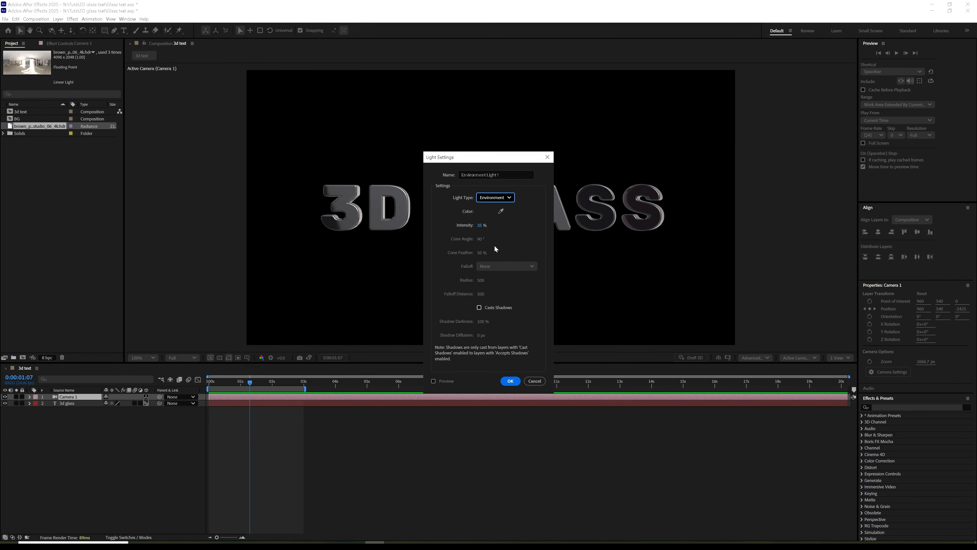
pyautogui.click(511, 381)
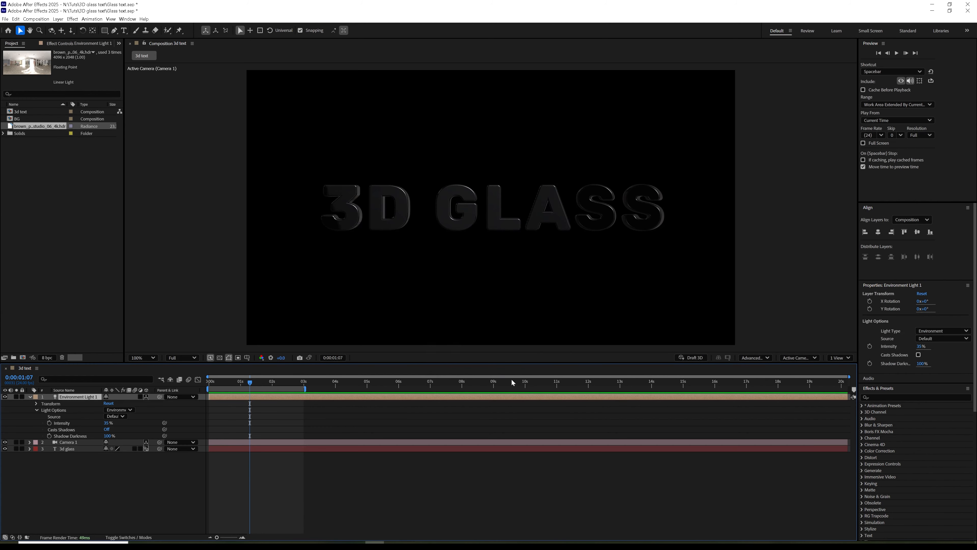
# Step: Add the brown photostudio HDR as a hidden layer and use it as the light's source
pyautogui.click(114, 416)
pyautogui.click(136, 416)
pyautogui.moveTo(39, 127); pyautogui.dragTo(54, 462)
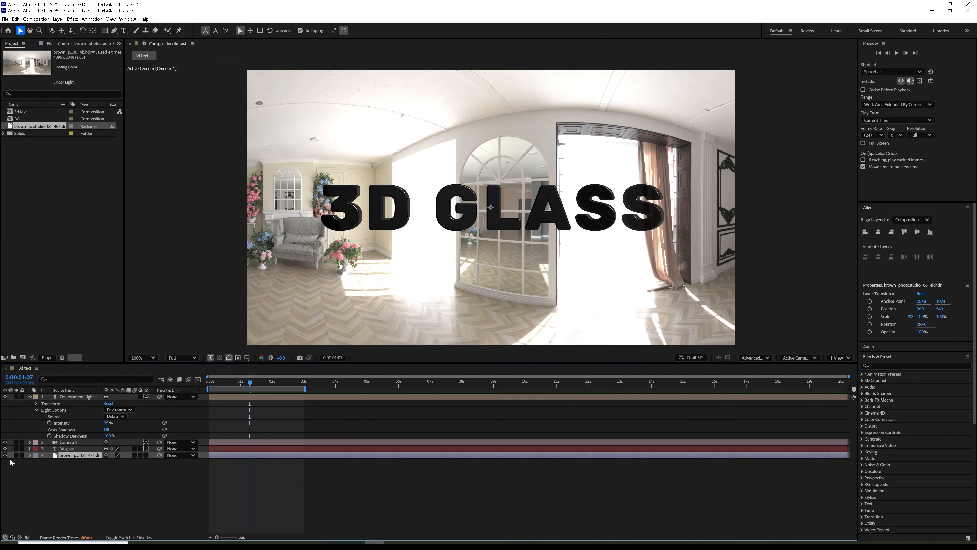
pyautogui.click(5, 455)
pyautogui.click(115, 416)
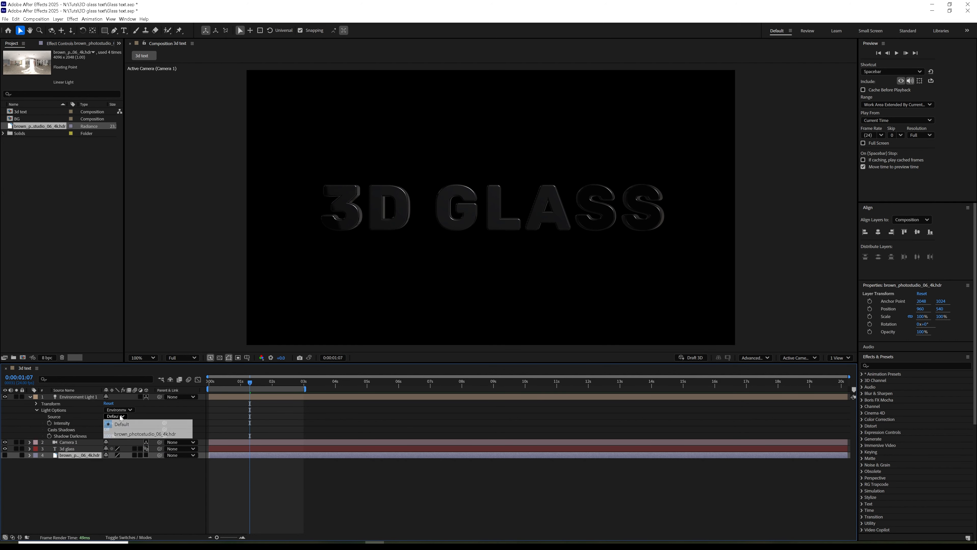
pyautogui.click(127, 439)
# Step: Set the environment light intensity to 60%
pyautogui.moveTo(229, 382); pyautogui.dragTo(251, 389)
pyautogui.moveTo(106, 423); pyautogui.dragTo(114, 421)
pyautogui.moveTo(225, 384); pyautogui.dragTo(273, 388)
pyautogui.click(95, 402)
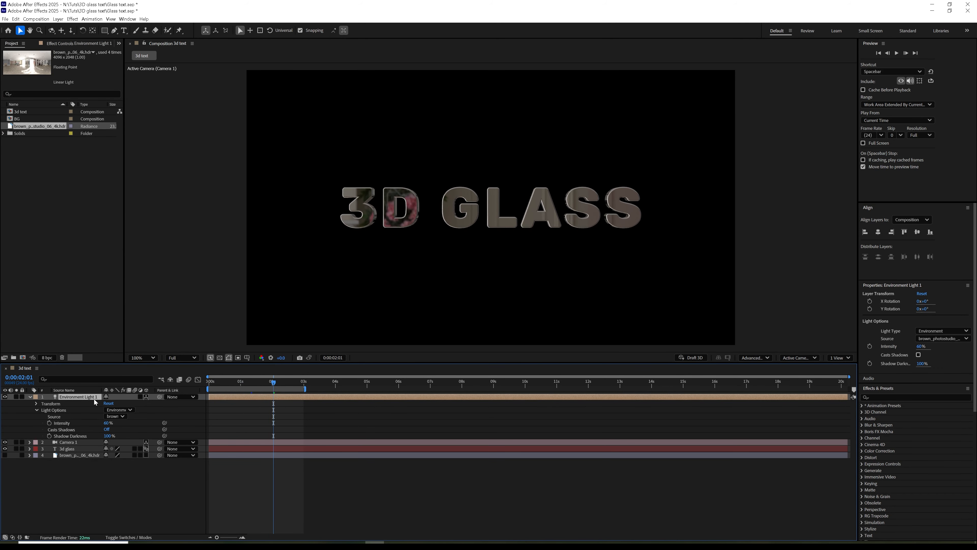
pyautogui.click(31, 398)
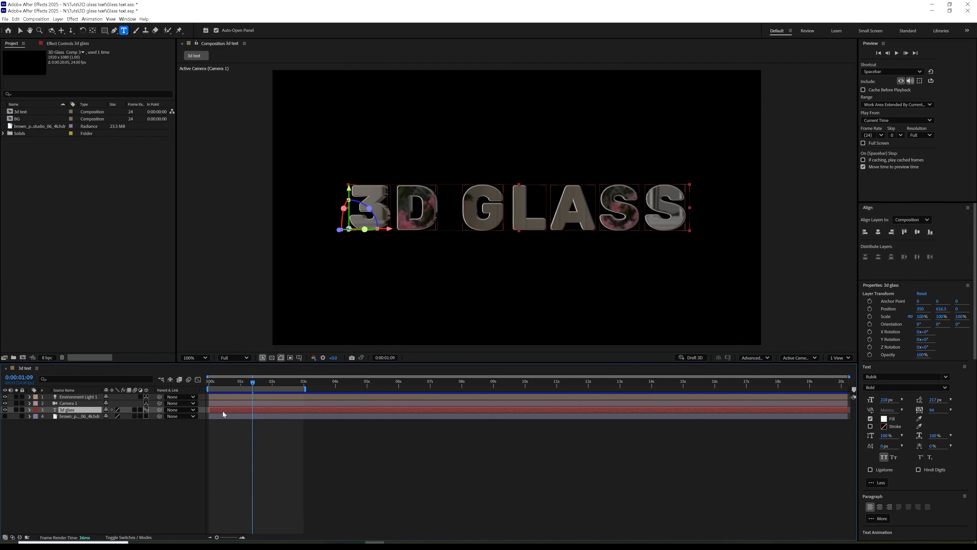
# Step: Add Front Opacity and Back Opacity text animators to the 3D GLASS text
pyautogui.doubleClick(223, 411)
pyautogui.rightClick(437, 208)
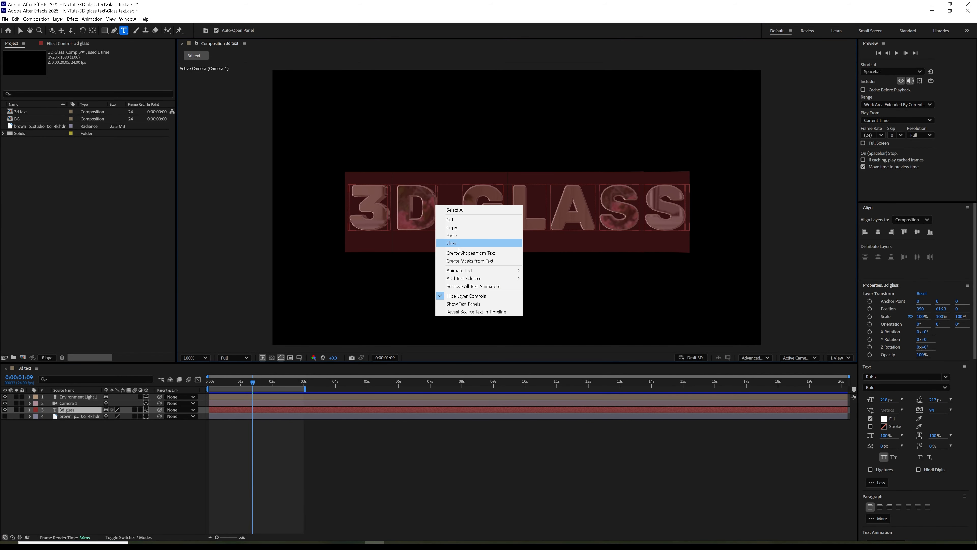
pyautogui.moveTo(500, 271)
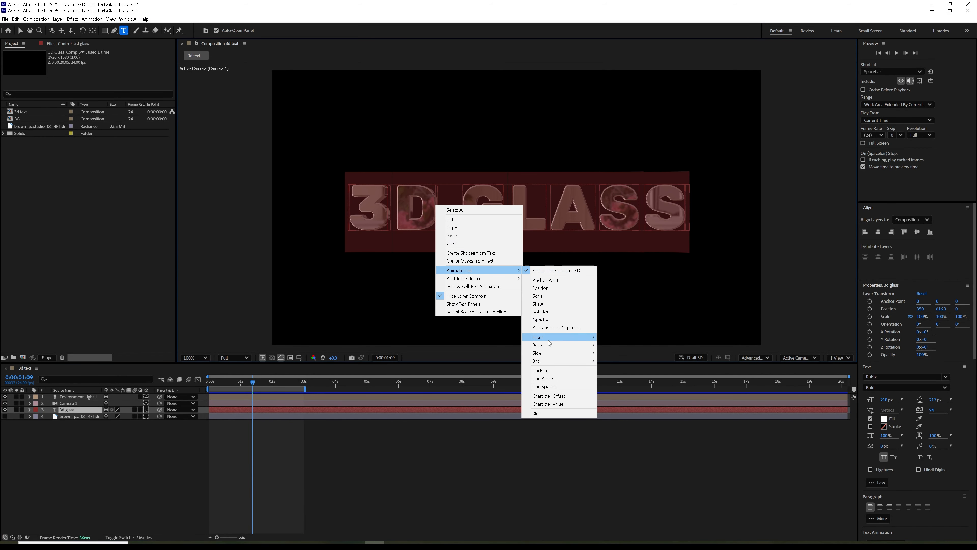
pyautogui.moveTo(550, 338)
pyautogui.moveTo(625, 338)
pyautogui.click(692, 369)
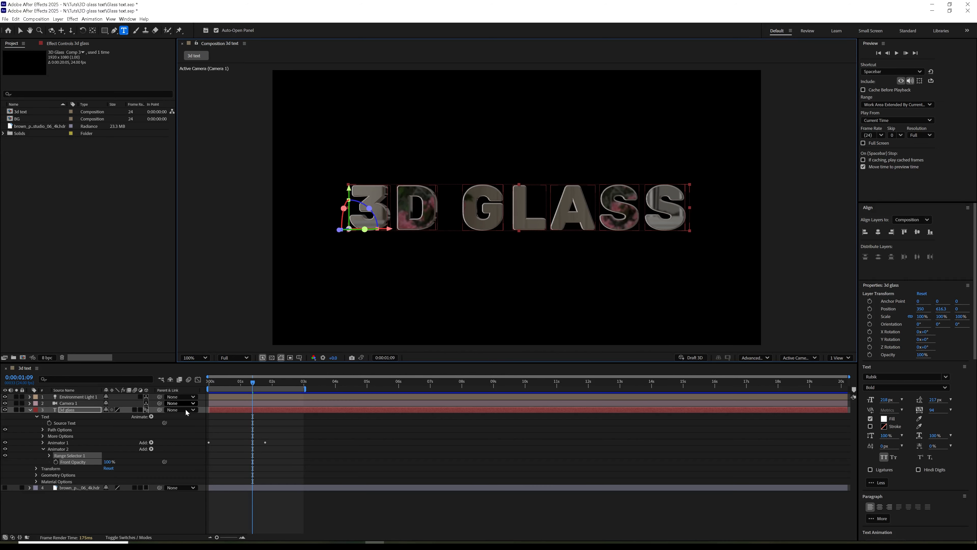
pyautogui.doubleClick(225, 412)
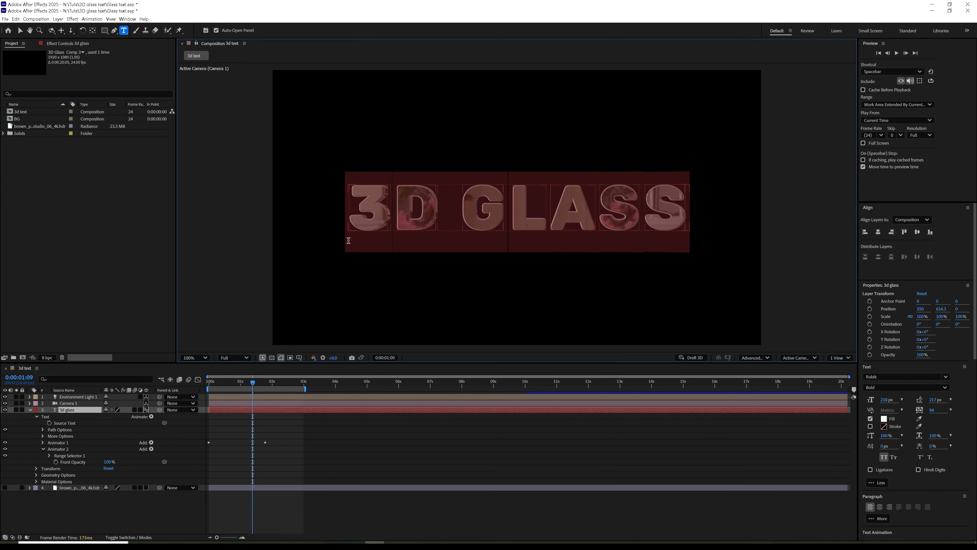
pyautogui.rightClick(400, 211)
pyautogui.moveTo(443, 276)
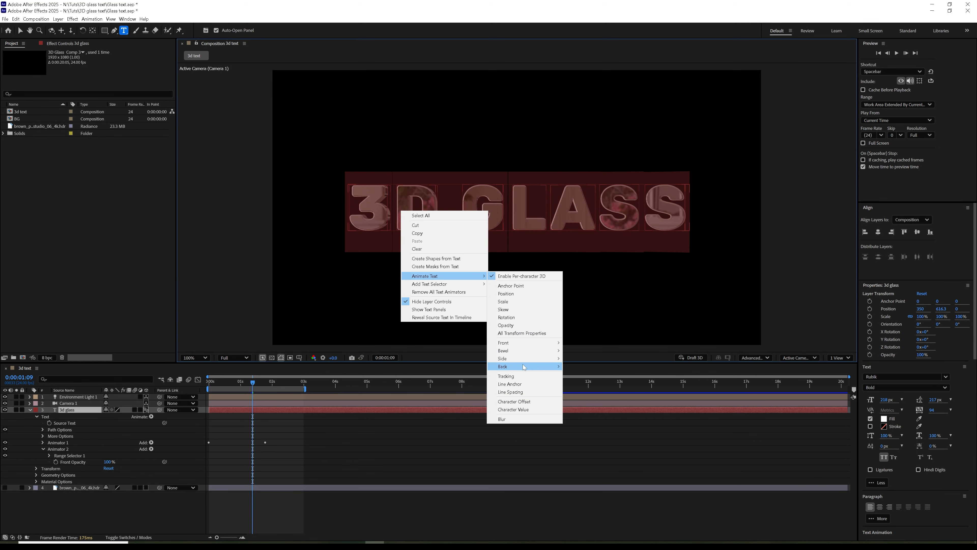
pyautogui.moveTo(524, 367)
pyautogui.click(652, 394)
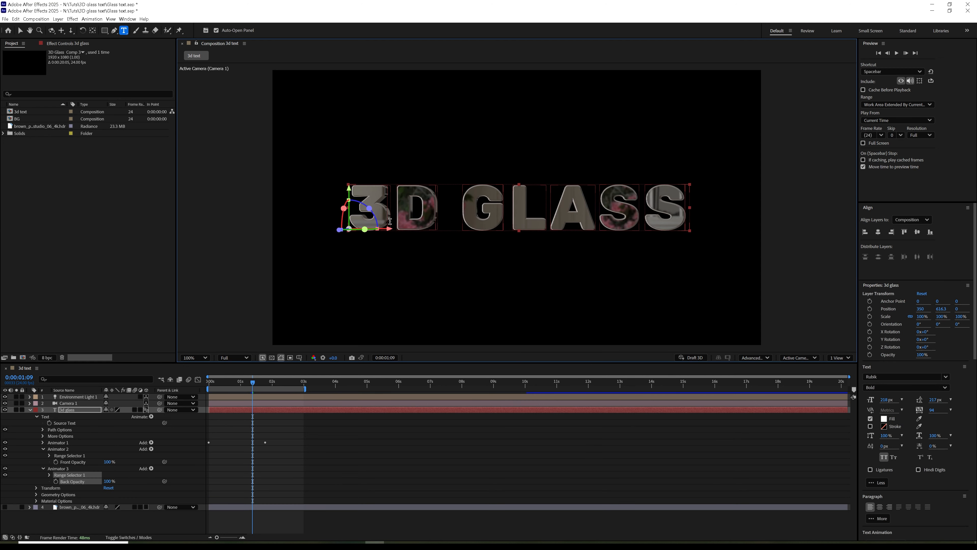
# Step: Set both Front and Back Opacity to 30%
pyautogui.click(108, 462)
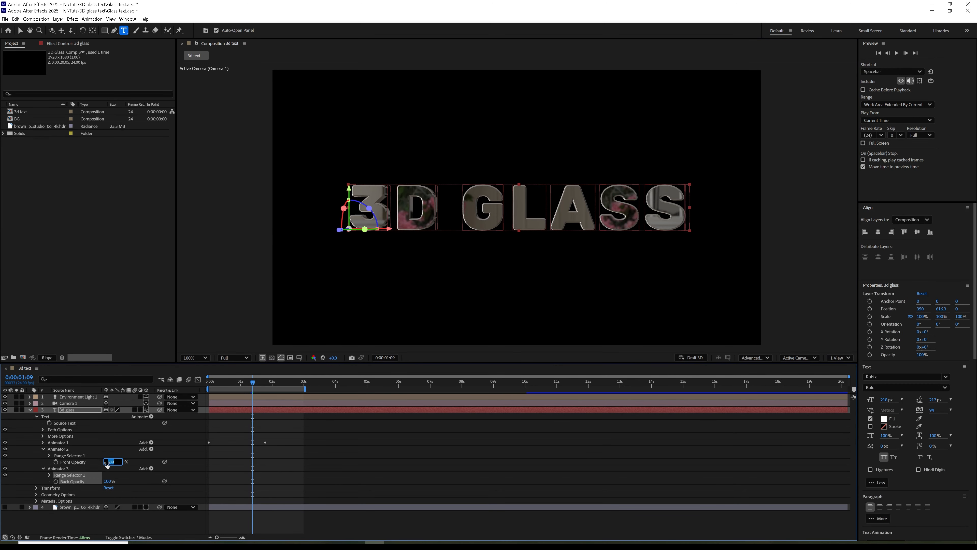
pyautogui.click(108, 481)
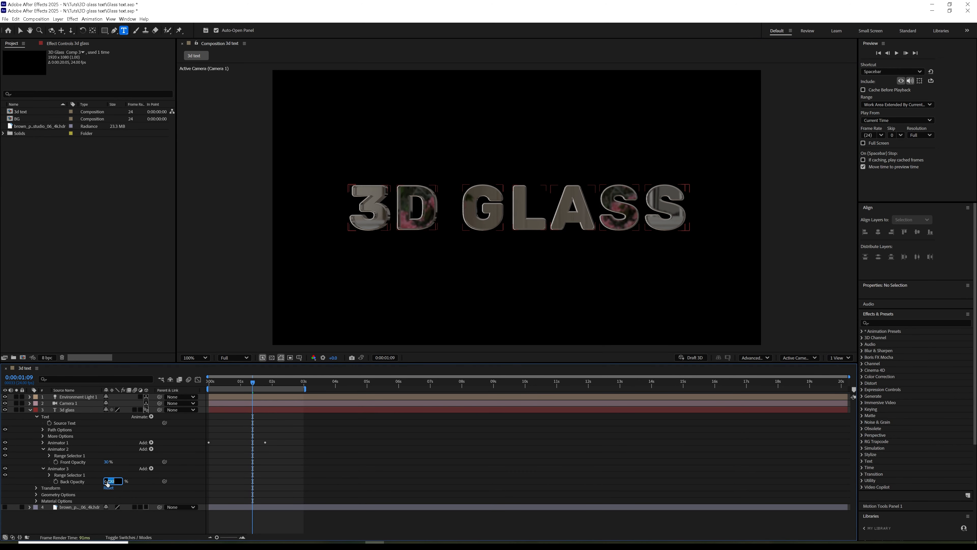
pyautogui.press('Return')
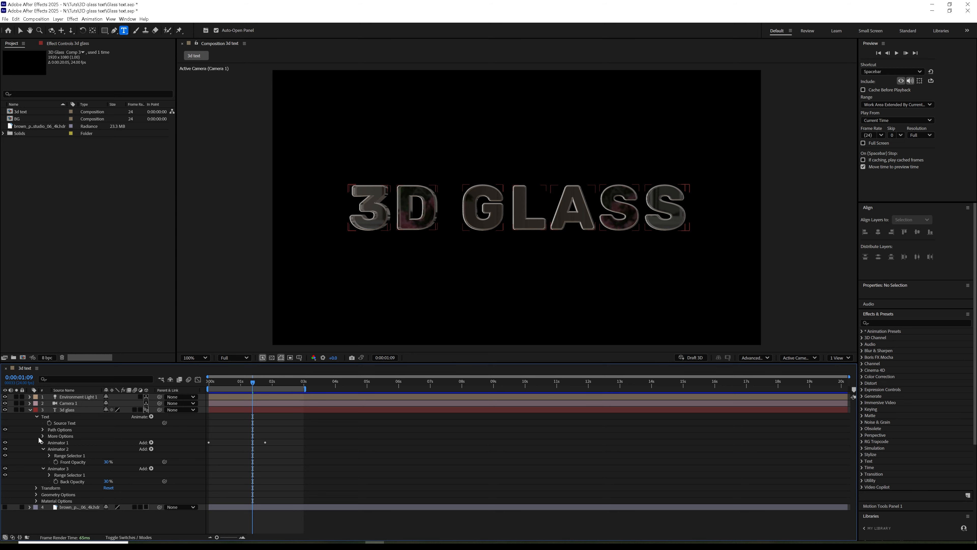
pyautogui.click(30, 410)
# Step: Pre-compose the 3d glass layer as 'Text' and turn on Collapse Transformations
pyautogui.press('v')
pyautogui.click(71, 410)
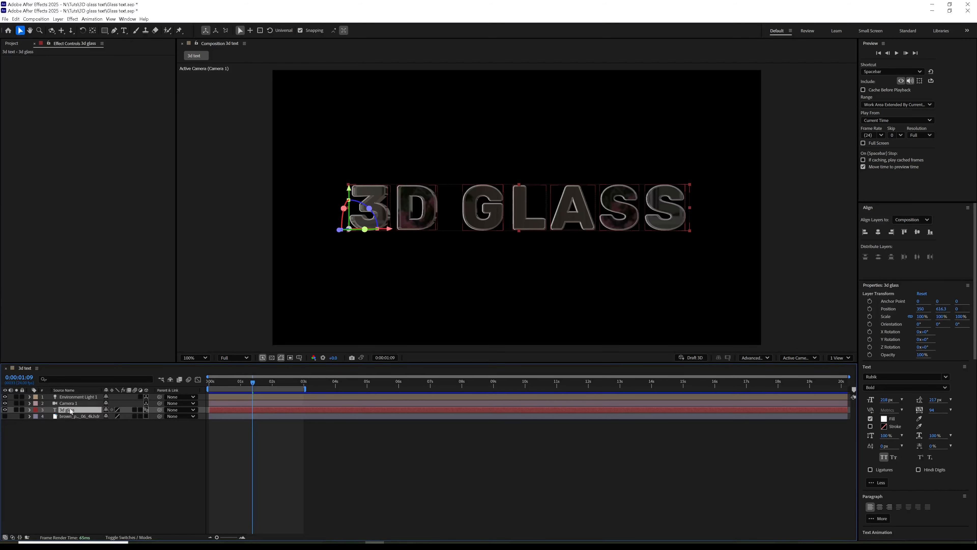
pyautogui.rightClick(84, 412)
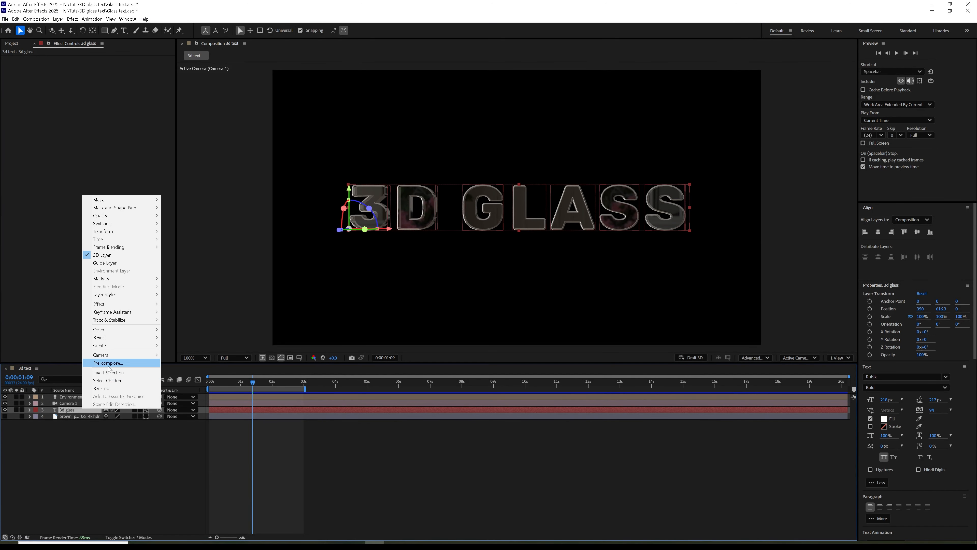
pyautogui.click(102, 361)
pyautogui.write('Text')
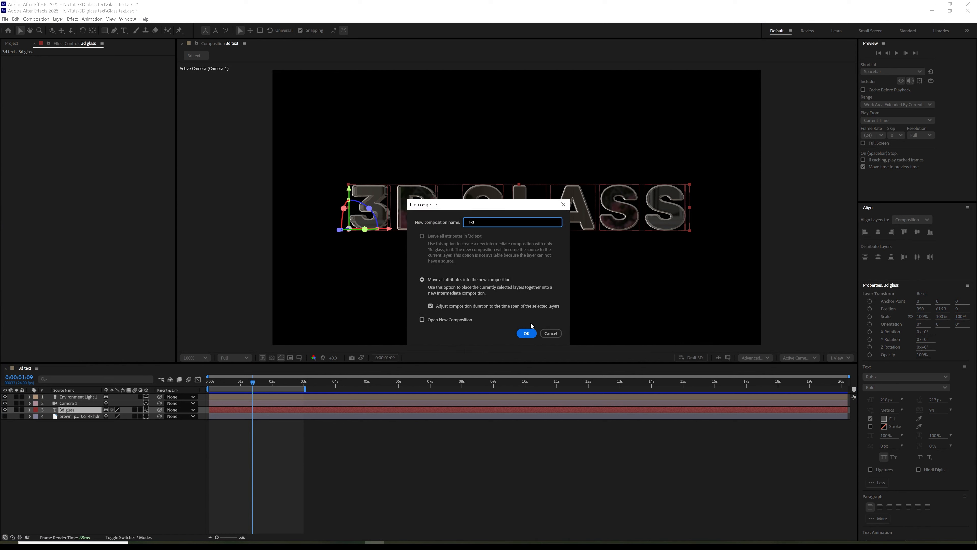
pyautogui.click(526, 333)
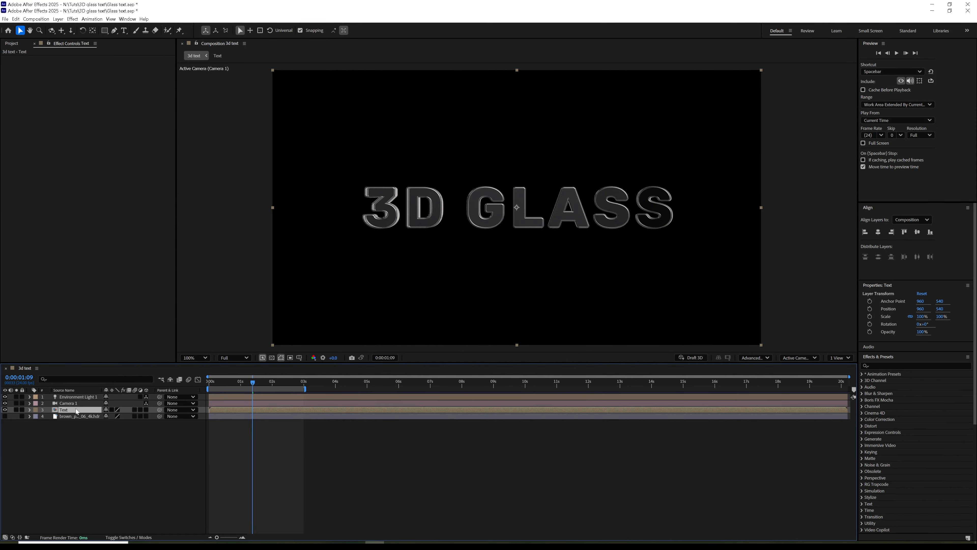
pyautogui.click(112, 409)
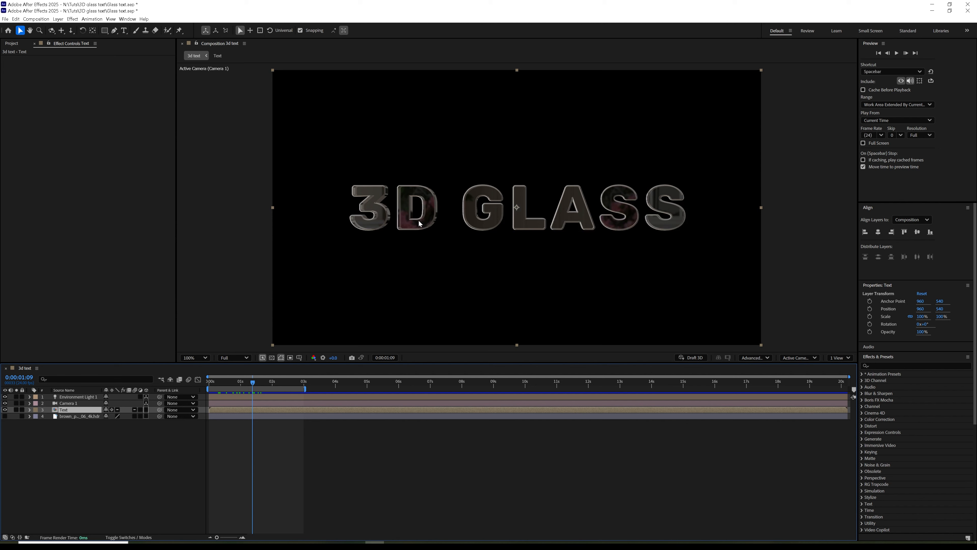
pyautogui.click(73, 20)
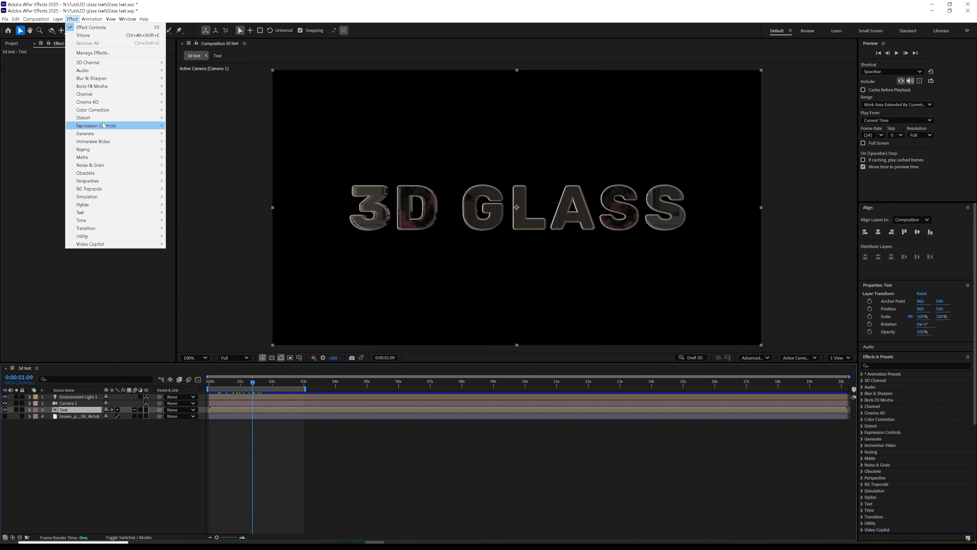
# Step: Apply a Tritone effect to the Text layer with blue midtones
pyautogui.moveTo(103, 113)
pyautogui.click(182, 401)
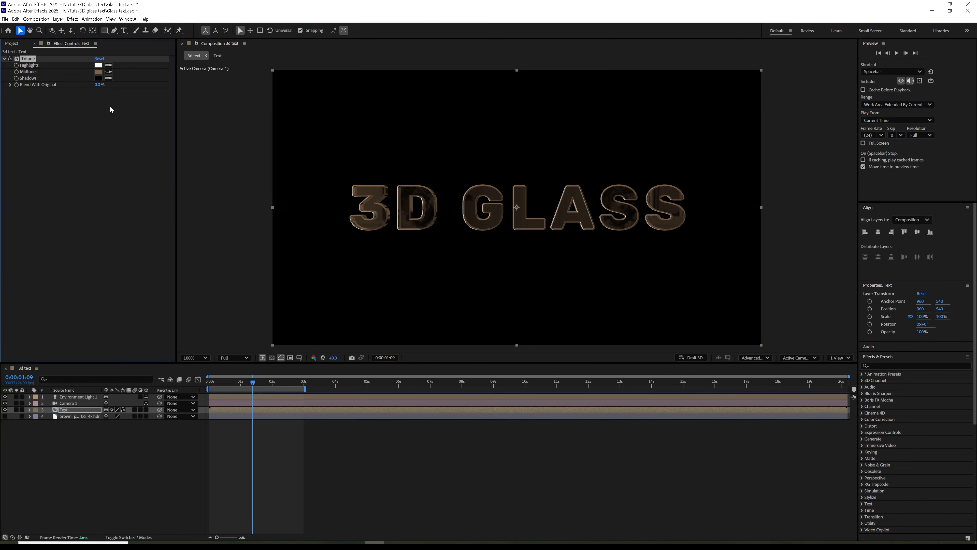
pyautogui.click(98, 72)
pyautogui.moveTo(508, 285); pyautogui.dragTo(511, 273)
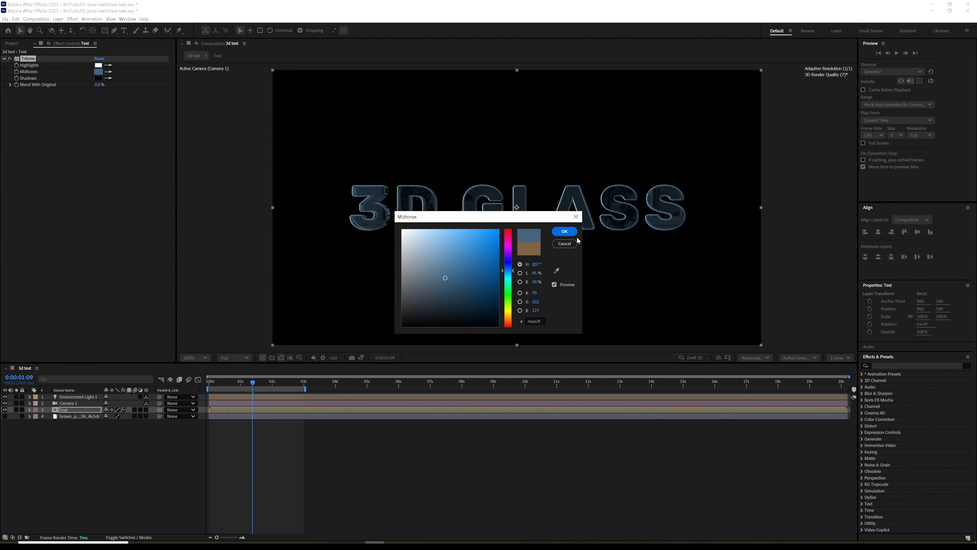
pyautogui.click(564, 231)
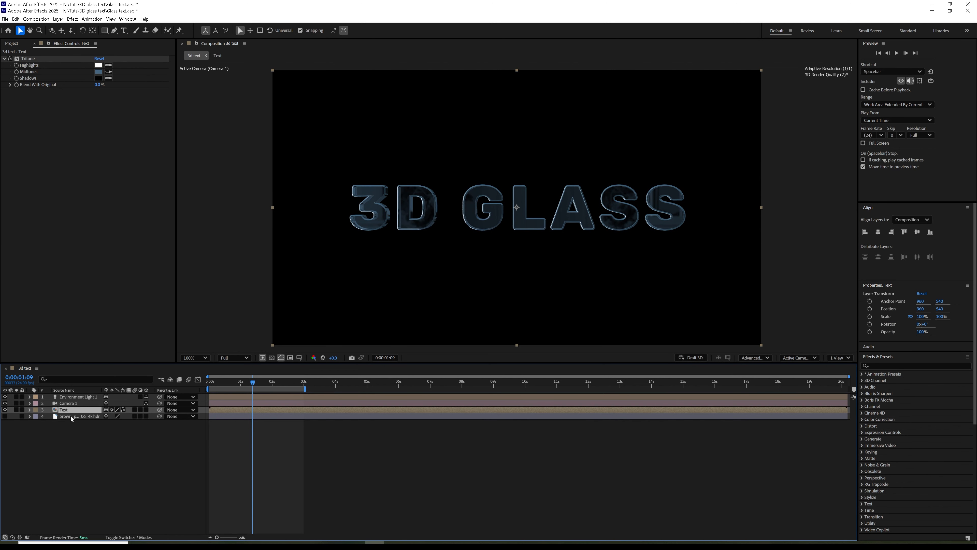
pyautogui.click(16, 45)
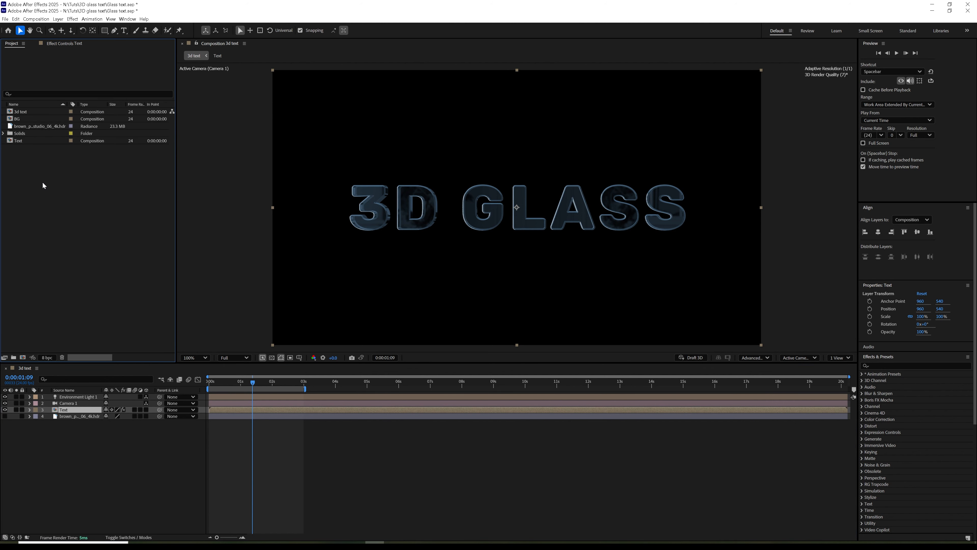
# Step: Duplicate the 3d text comp and nest both it and 3d text 2 in one new composition
pyautogui.click(22, 113)
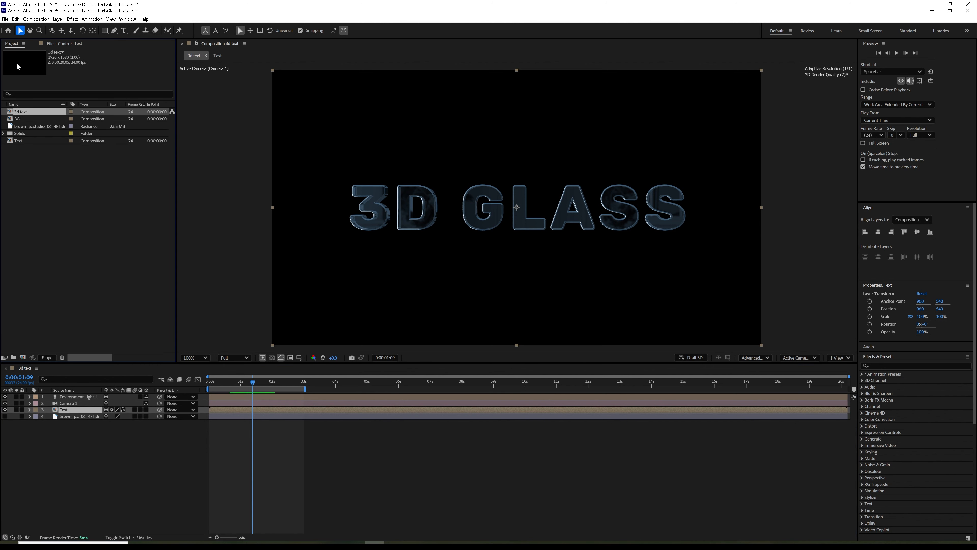
pyautogui.click(15, 19)
pyautogui.click(31, 118)
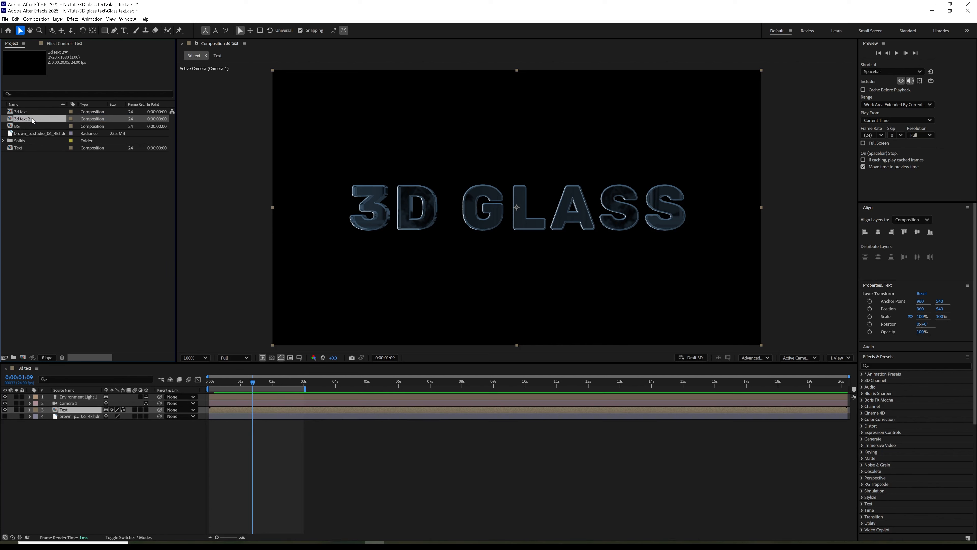
pyautogui.keyDown('ctrl'); pyautogui.click(31, 112); pyautogui.keyUp('ctrl')
pyautogui.moveTo(30, 118); pyautogui.dragTo(23, 359)
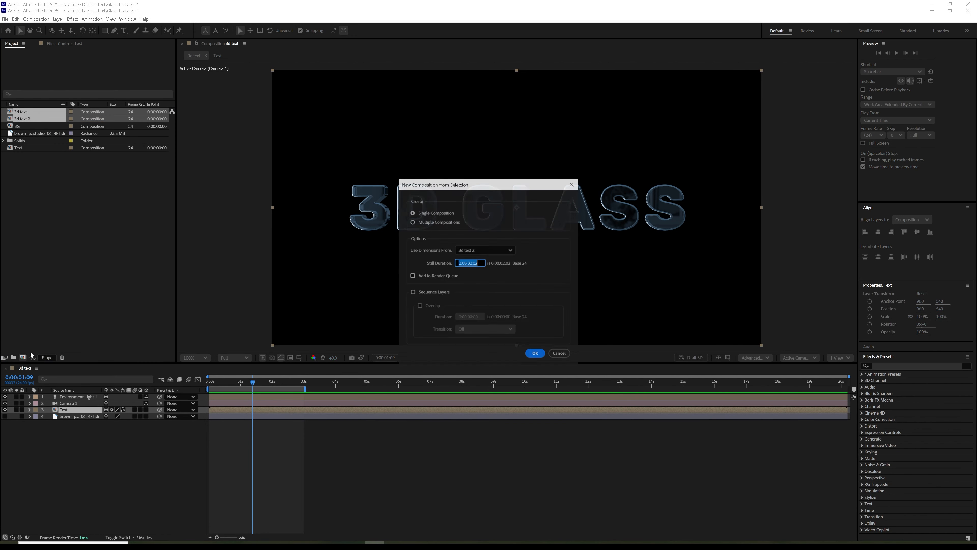
pyautogui.click(535, 354)
pyautogui.click(230, 423)
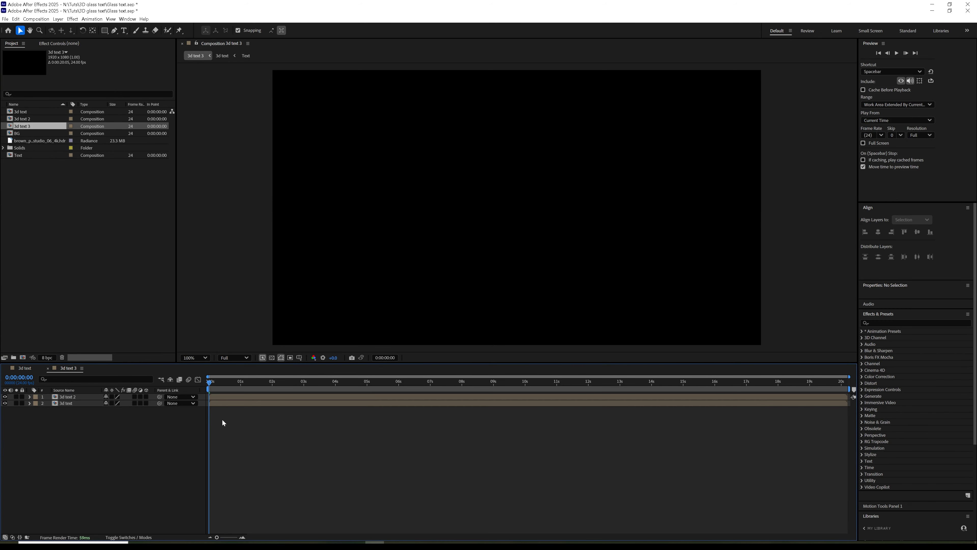
# Step: Rename the new composition to 'Main edit'
pyautogui.click(24, 130)
pyautogui.press('Return')
pyautogui.write('M')
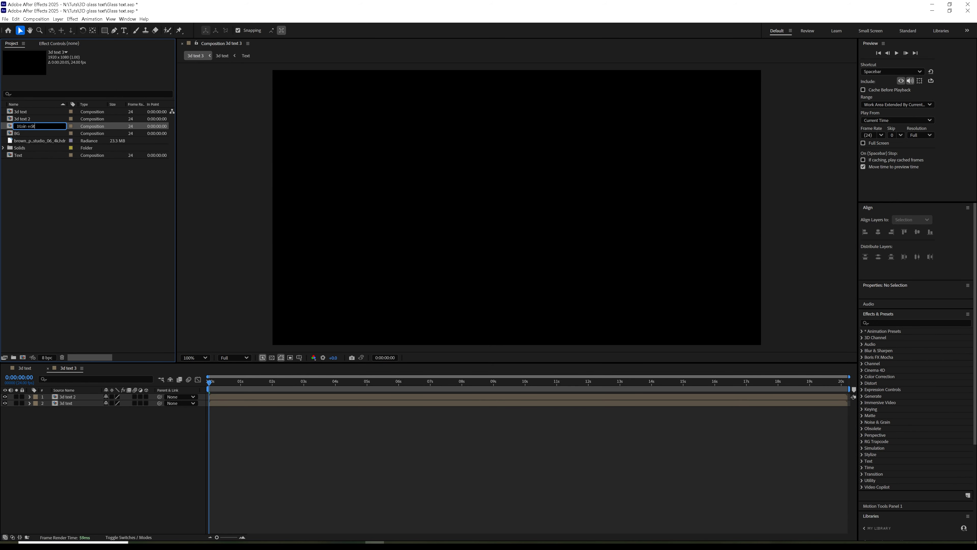
pyautogui.write('ain edit')
pyautogui.press('Return')
pyautogui.click(145, 398)
pyautogui.moveTo(236, 383); pyautogui.dragTo(258, 383)
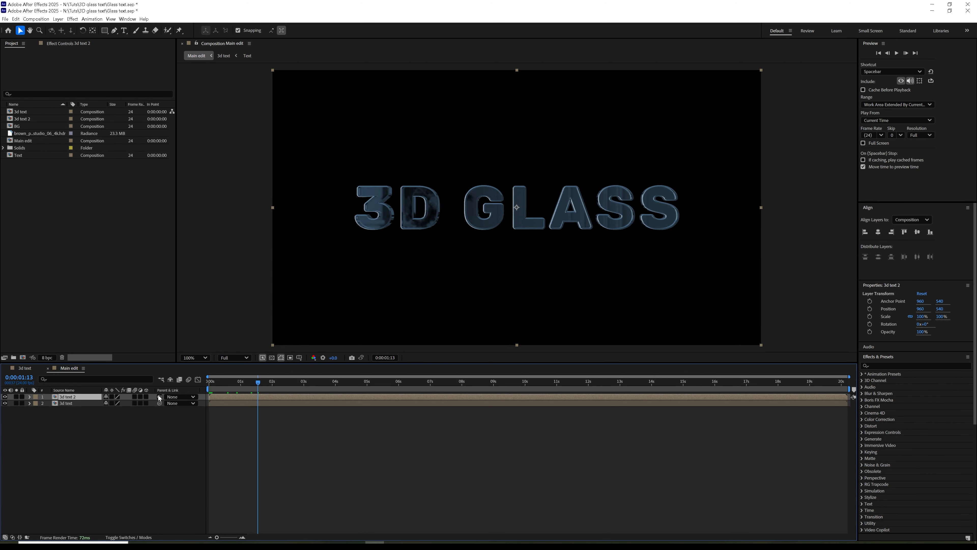
# Step: Solo 3d text 2 and add Levels with Input Black 31, Input White 147, Gamma 0.19
pyautogui.click(16, 397)
pyautogui.click(56, 44)
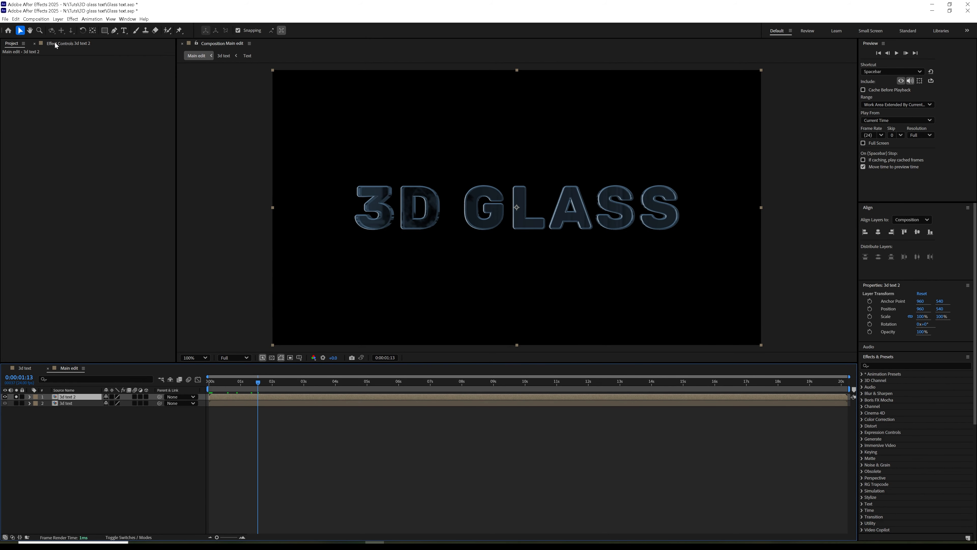
pyautogui.click(72, 19)
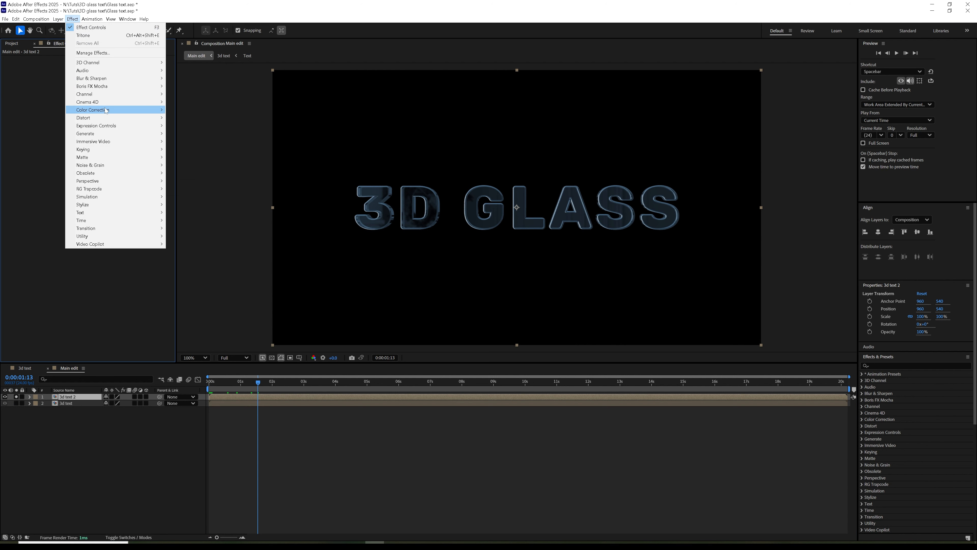
pyautogui.moveTo(107, 111)
pyautogui.click(185, 299)
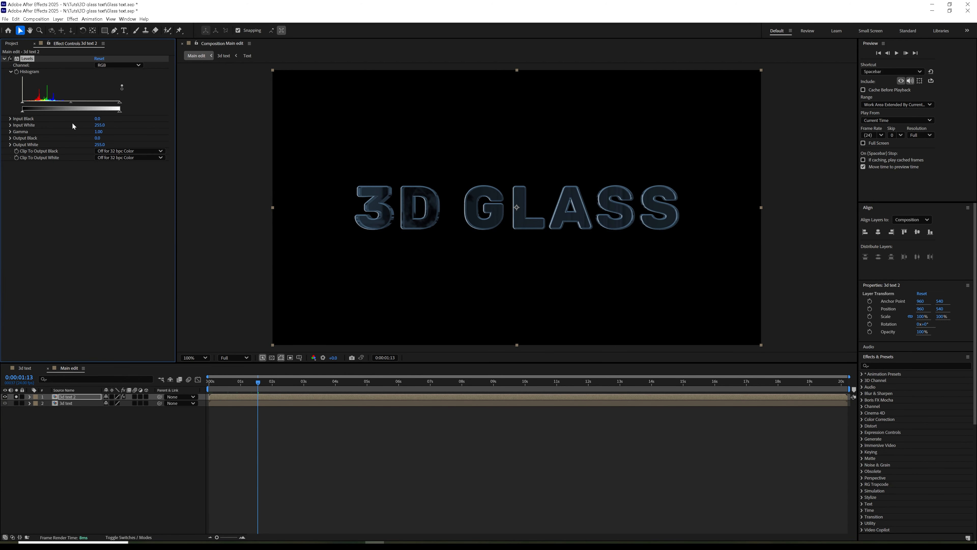
pyautogui.moveTo(119, 103); pyautogui.dragTo(77, 107)
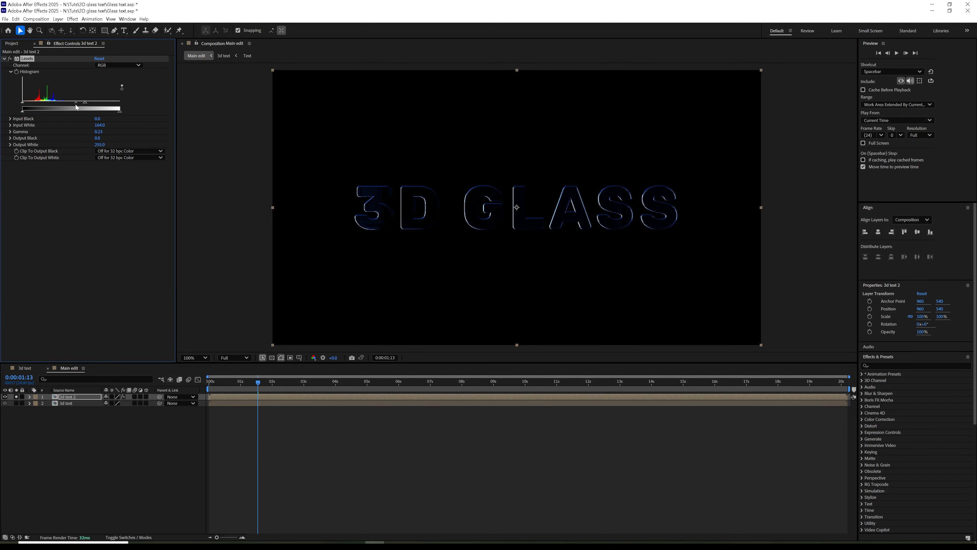
pyautogui.moveTo(83, 104); pyautogui.dragTo(72, 107)
pyautogui.moveTo(19, 105); pyautogui.dragTo(42, 108)
pyautogui.click(4, 59)
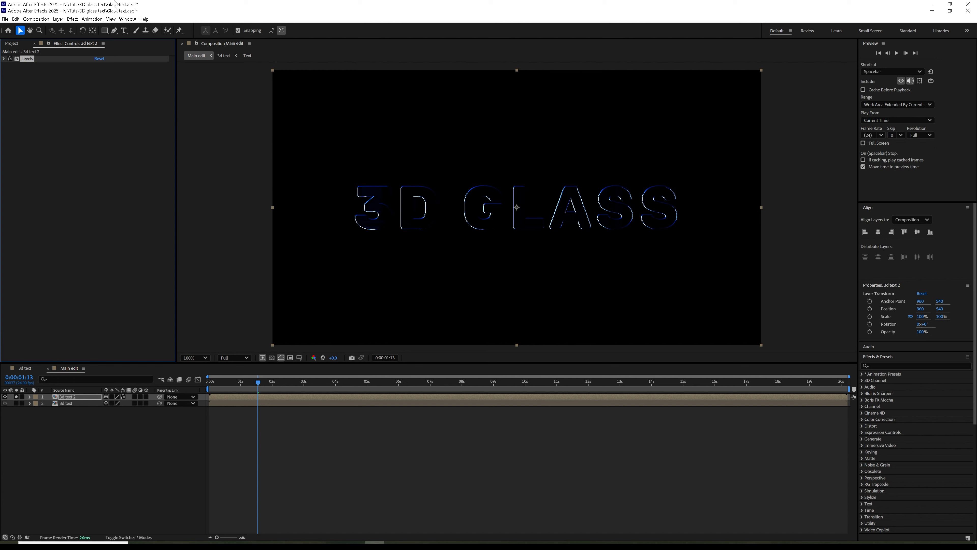
# Step: Add Glow to 3d text 2 with radius 121, Sawtooth B>A looping and blue Color A
pyautogui.click(72, 19)
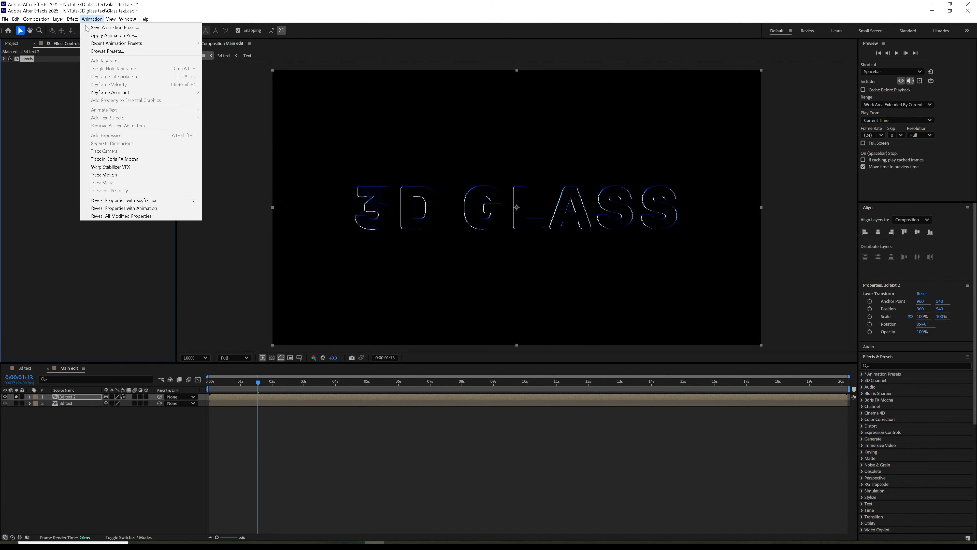
pyautogui.moveTo(105, 210)
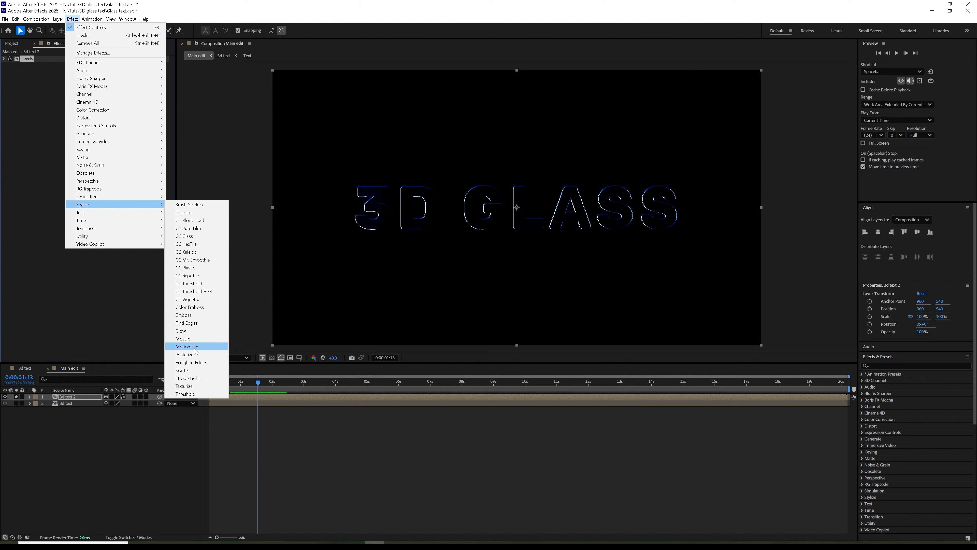
pyautogui.click(190, 332)
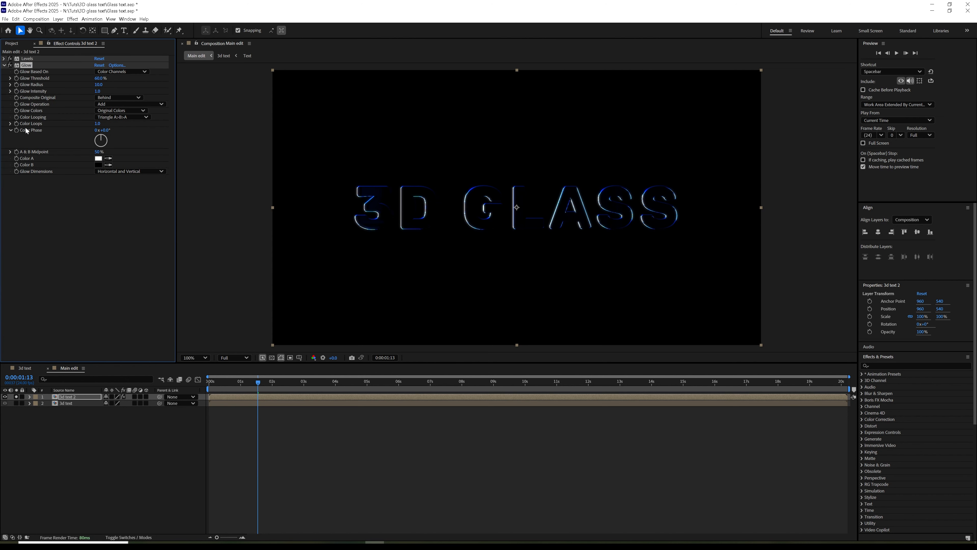
pyautogui.moveTo(98, 84)
pyautogui.mouseDown()
pyautogui.moveTo(127, 81)
pyautogui.moveTo(101, 90)
pyautogui.moveTo(113, 89)
pyautogui.mouseUp()
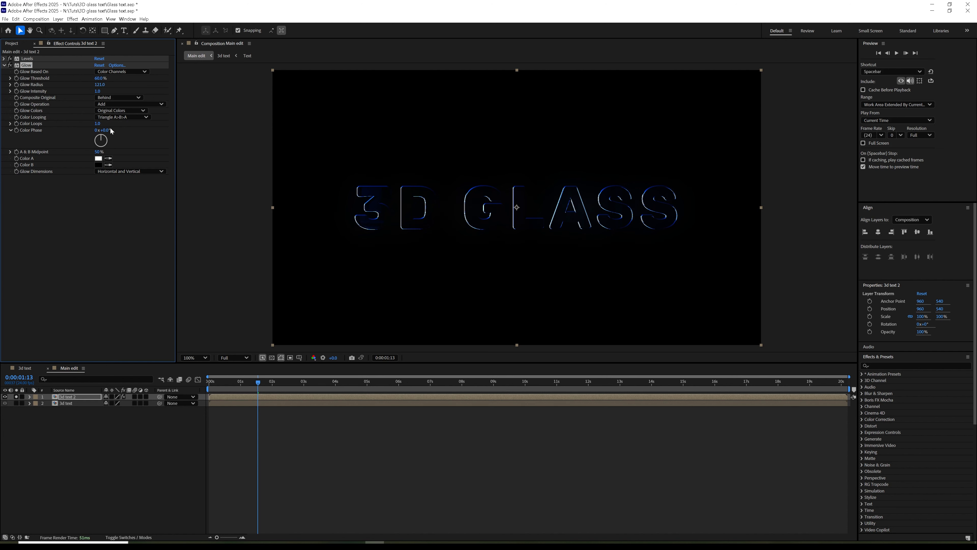
pyautogui.click(146, 118)
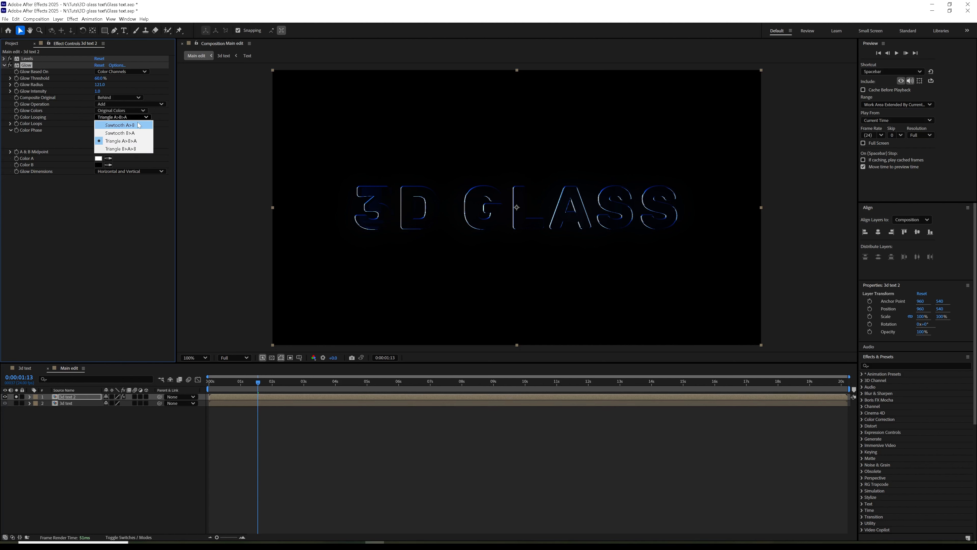
pyautogui.click(135, 132)
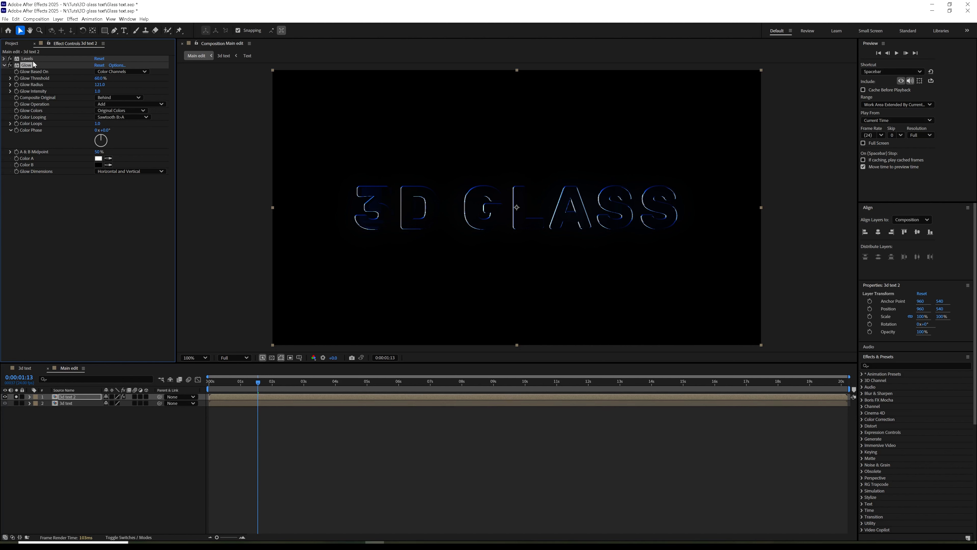
pyautogui.click(99, 158)
pyautogui.moveTo(474, 223)
pyautogui.mouseDown()
pyautogui.moveTo(431, 302)
pyautogui.moveTo(442, 295)
pyautogui.mouseUp()
pyautogui.click(485, 309)
pyautogui.click(542, 269)
# Step: Duplicate the Glow effect as Glow 2 and collapse both glow effects
pyautogui.click(15, 18)
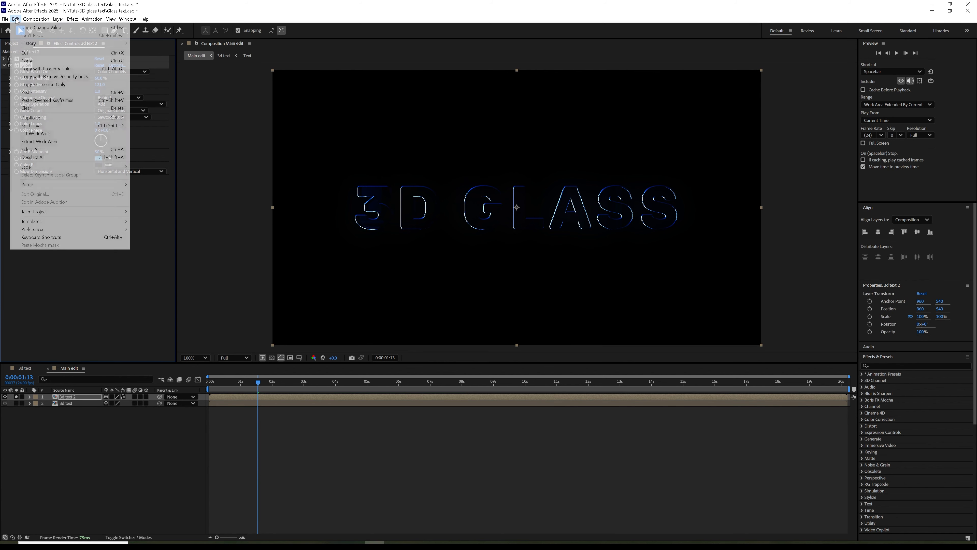
pyautogui.click(31, 118)
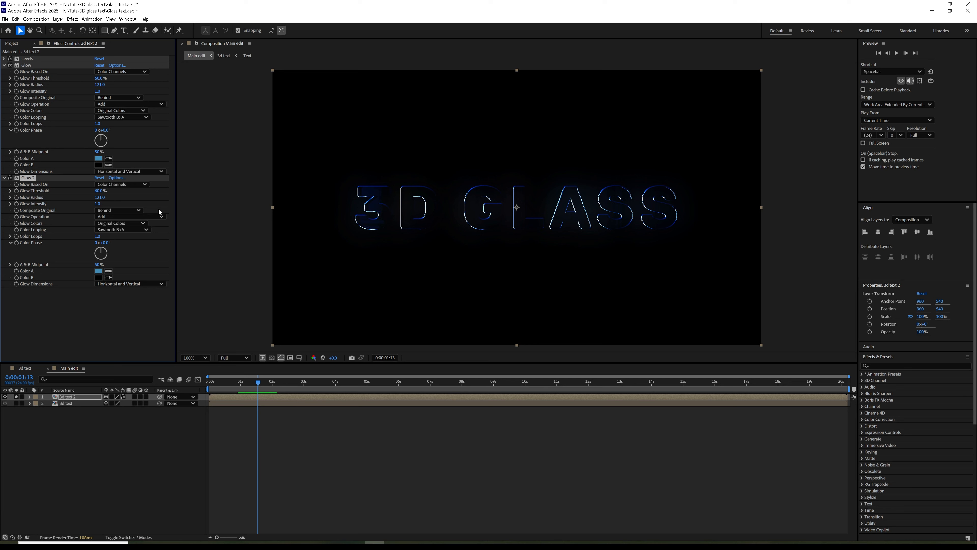
pyautogui.click(4, 65)
pyautogui.click(4, 71)
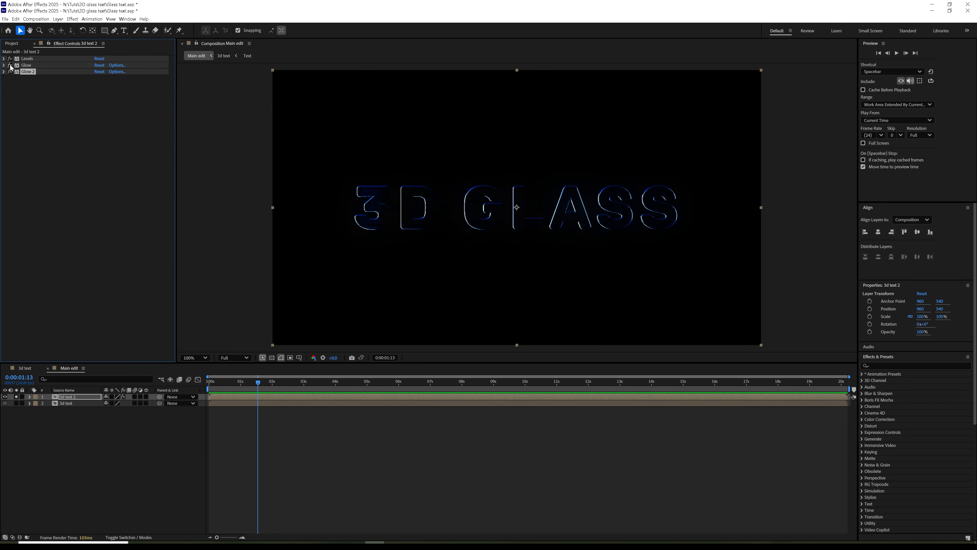
# Step: Disable Glow 2, unsolo 3d text 2 and set its blend mode to Add
pyautogui.click(10, 72)
pyautogui.click(79, 391)
pyautogui.click(76, 396)
pyautogui.click(18, 396)
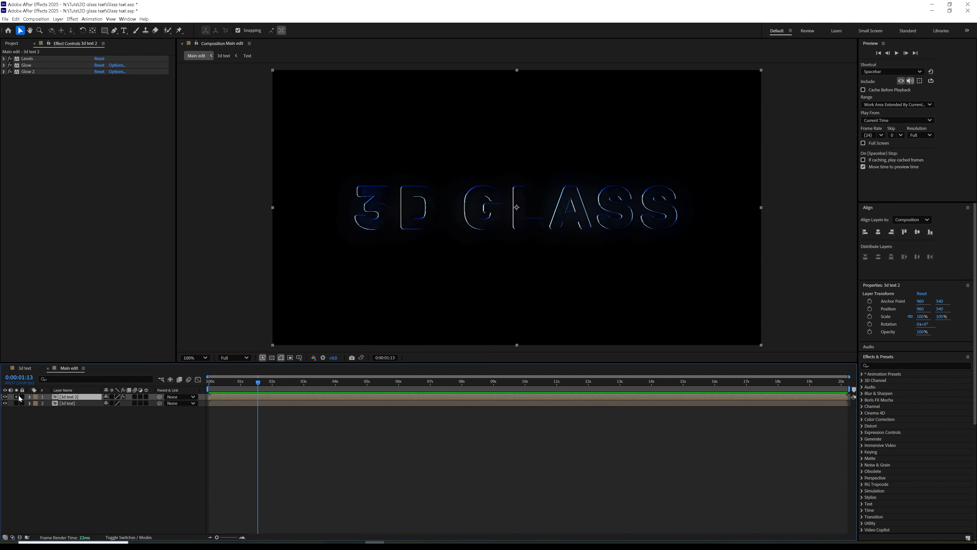
pyautogui.click(129, 537)
pyautogui.click(110, 397)
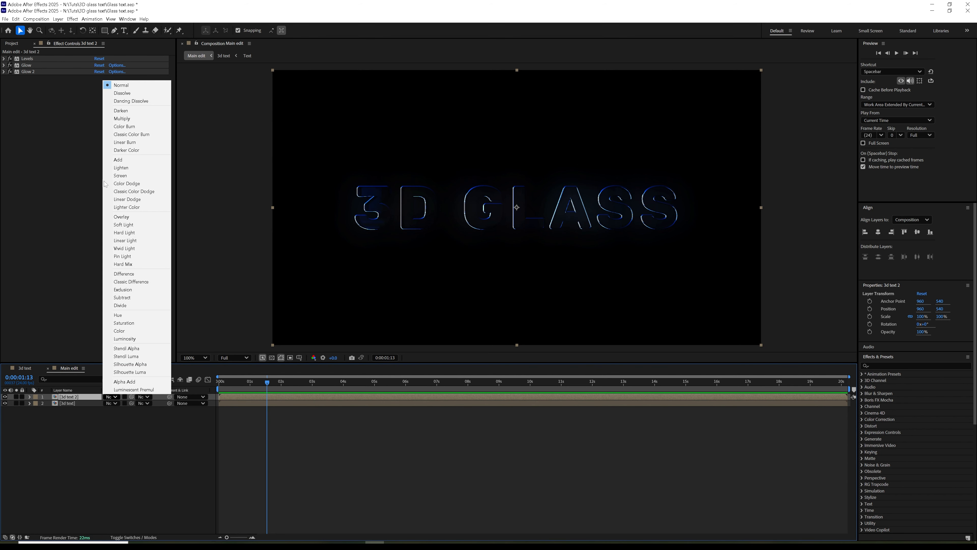
pyautogui.click(118, 160)
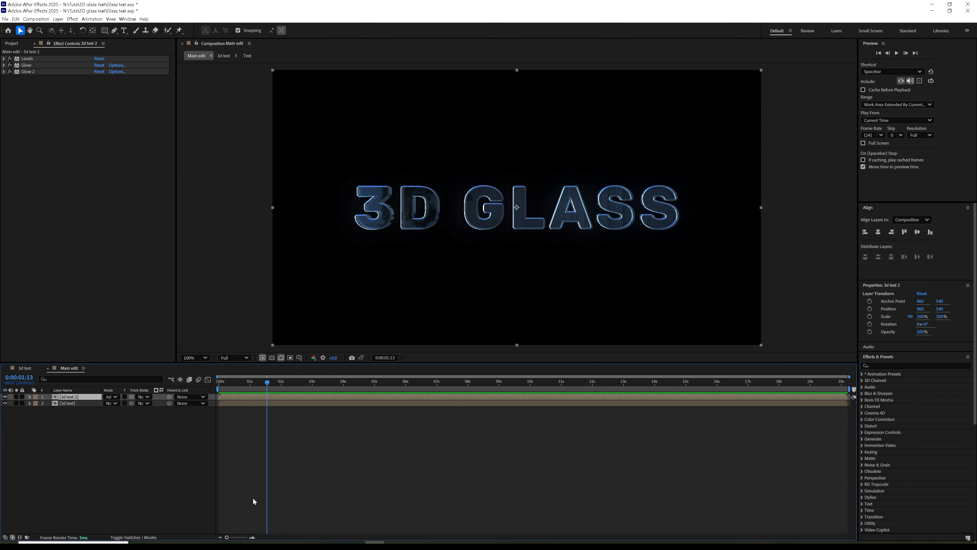
# Step: Compare the glow copy on and off at 0:00:00:14 and 0:00:02:04, then preview
pyautogui.click(5, 397)
pyautogui.click(5, 396)
pyautogui.click(5, 397)
pyautogui.click(5, 397)
pyautogui.moveTo(224, 385); pyautogui.dragTo(237, 391)
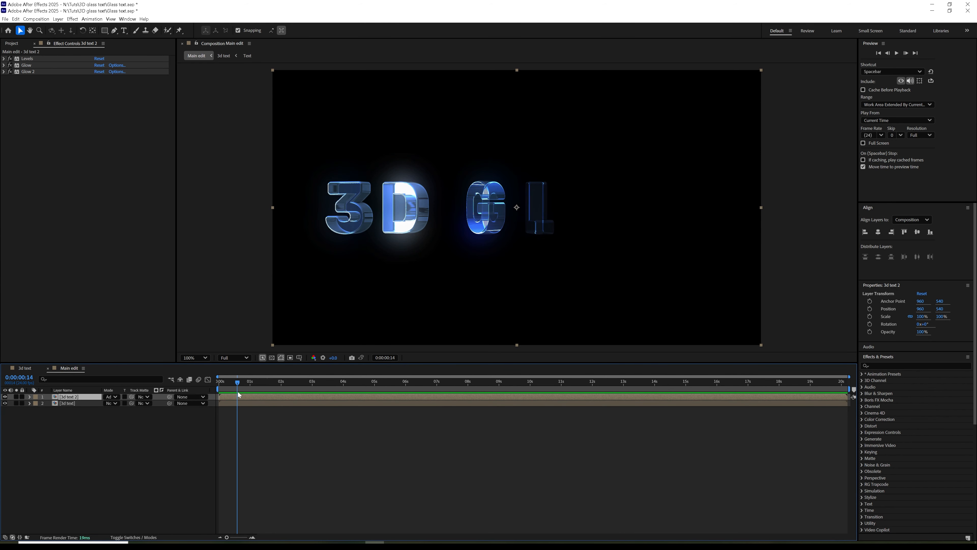
pyautogui.click(5, 397)
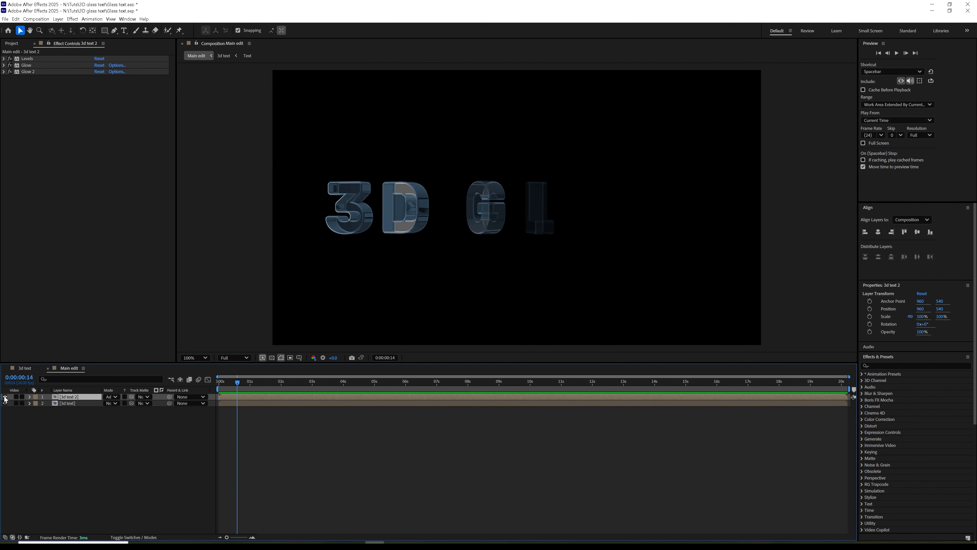
pyautogui.click(5, 396)
pyautogui.moveTo(220, 387); pyautogui.dragTo(305, 385)
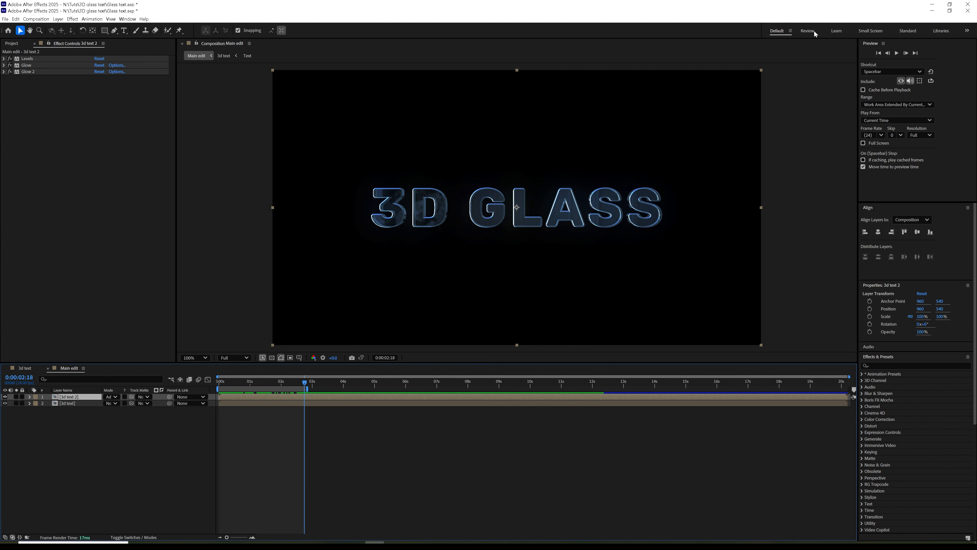
pyautogui.click(897, 54)
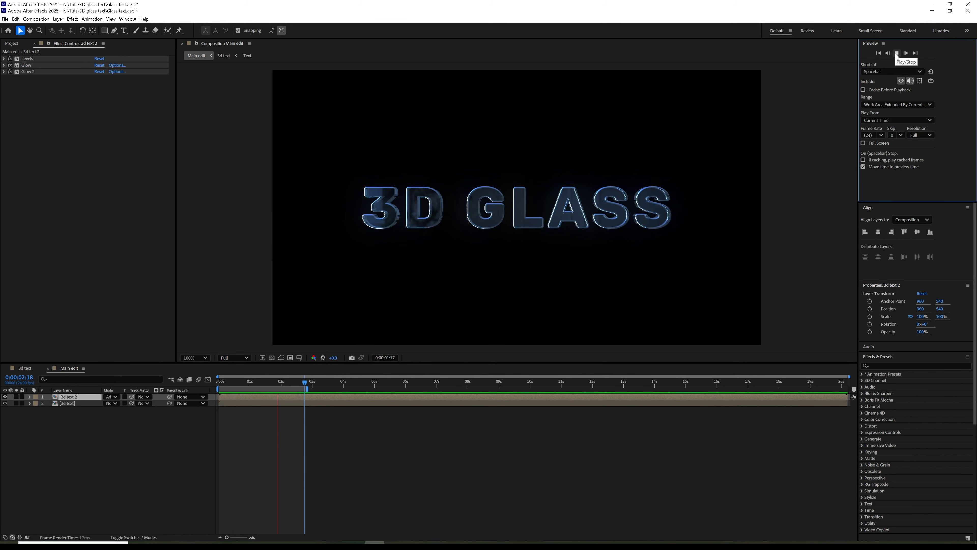
pyautogui.press('space')
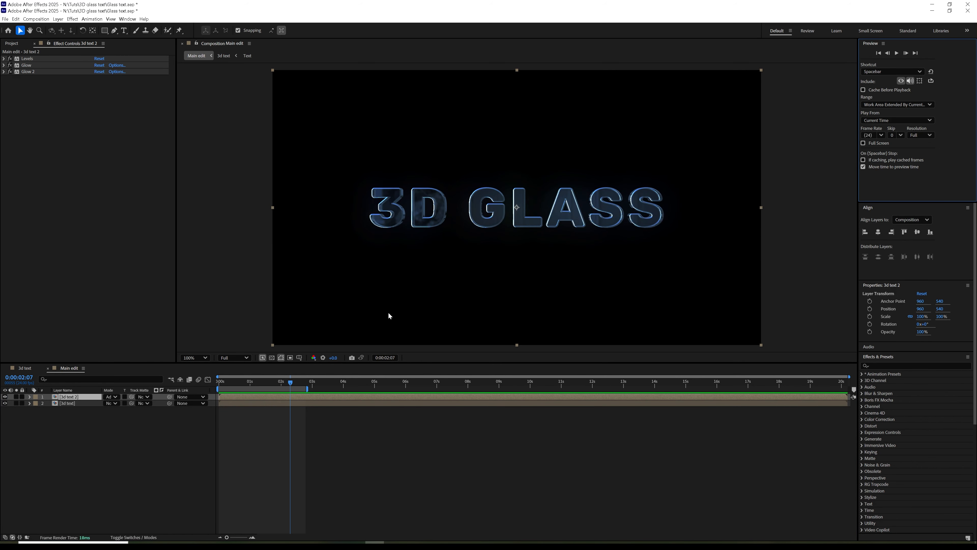
# Step: Add the BG comp below the text layers in Main edit, preview, and select 3d text at 0:00:02:04
pyautogui.click(11, 44)
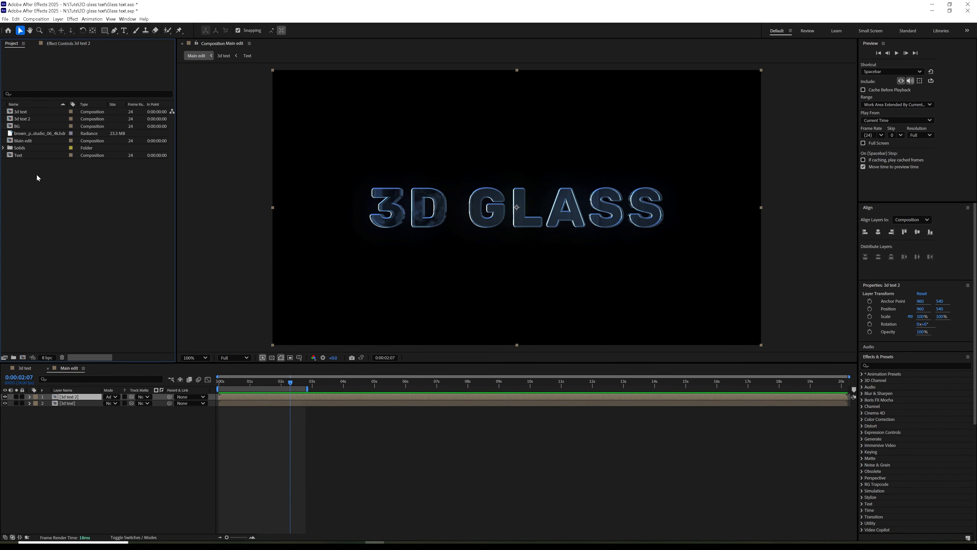
pyautogui.moveTo(22, 128); pyautogui.dragTo(59, 421)
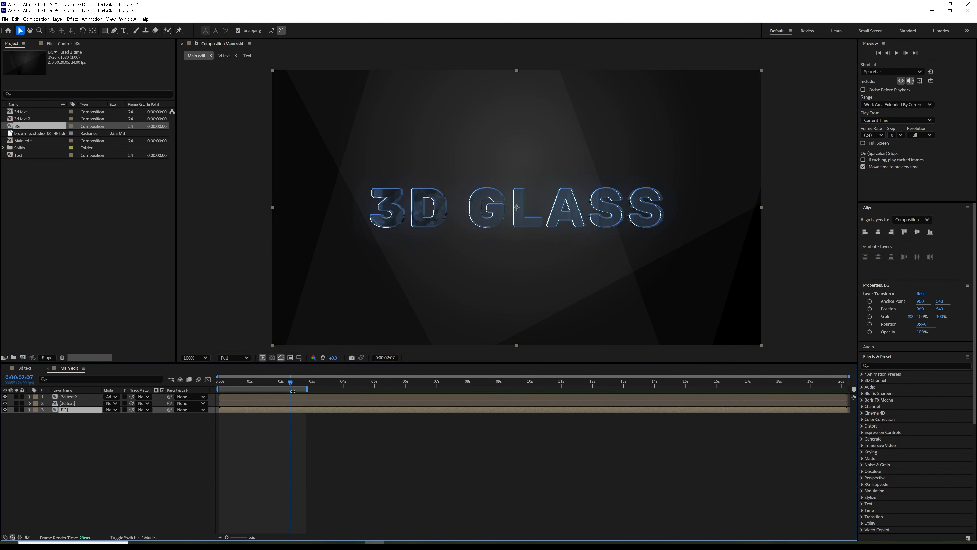
pyautogui.click(896, 53)
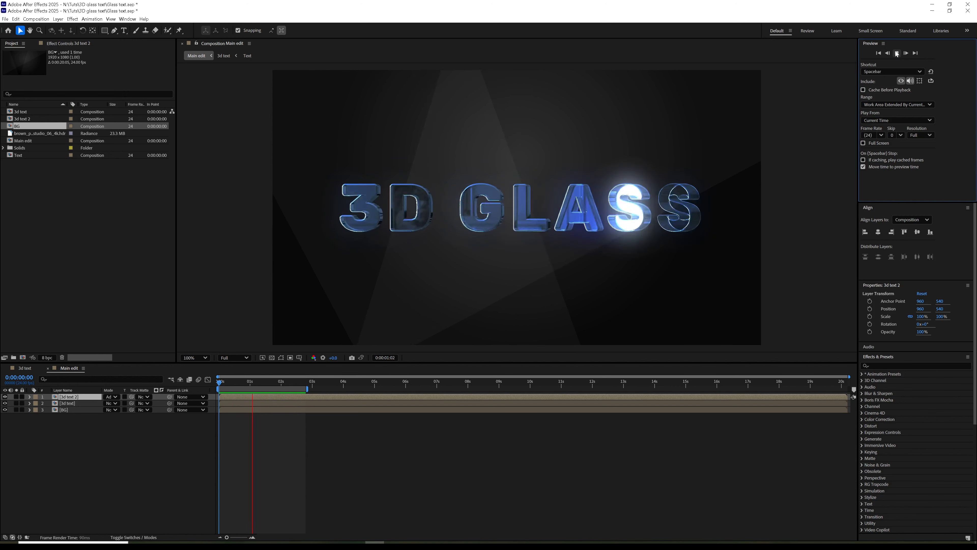
pyautogui.click(897, 53)
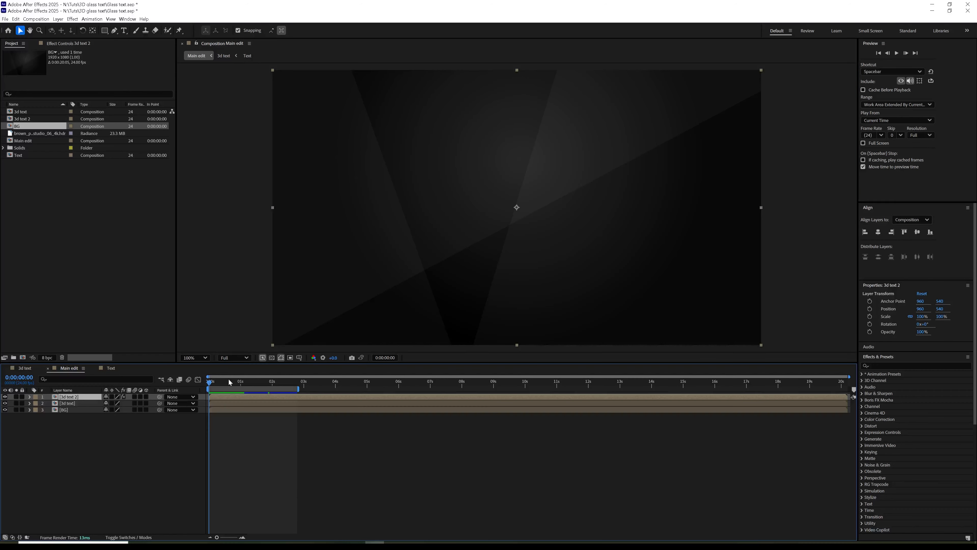
pyautogui.moveTo(208, 386); pyautogui.dragTo(278, 390)
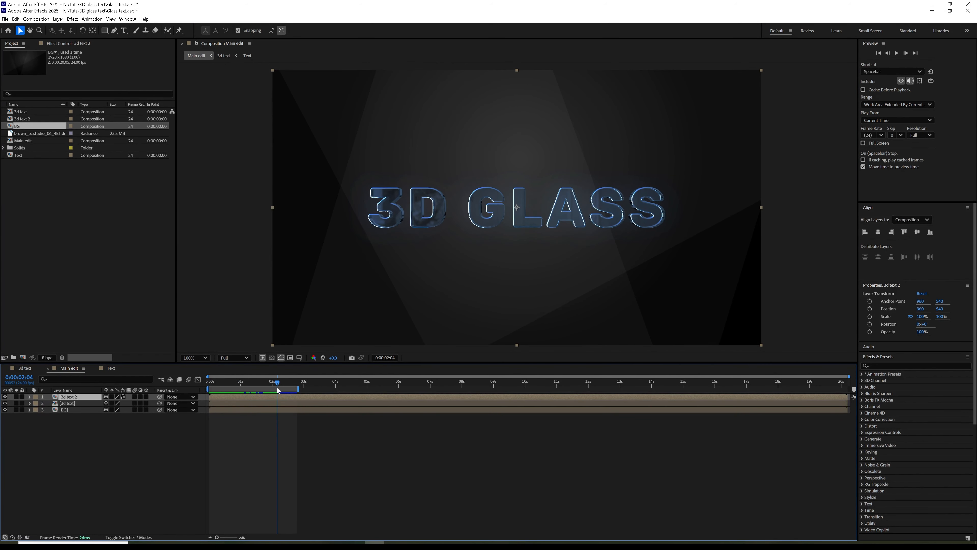
pyautogui.click(87, 403)
# Step: Add CC Light Sweep to 3d text, centred on the G with Direction +91°
pyautogui.click(73, 19)
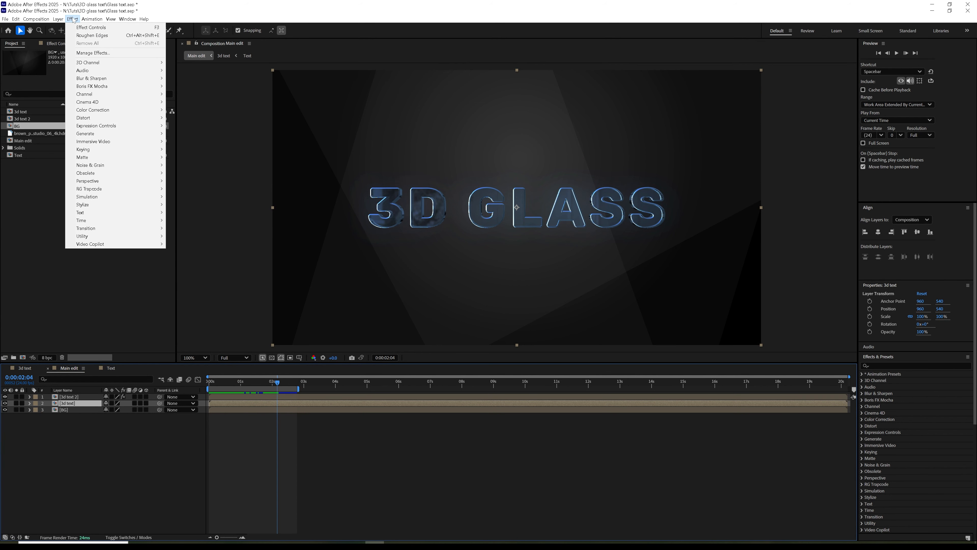
pyautogui.moveTo(96, 135)
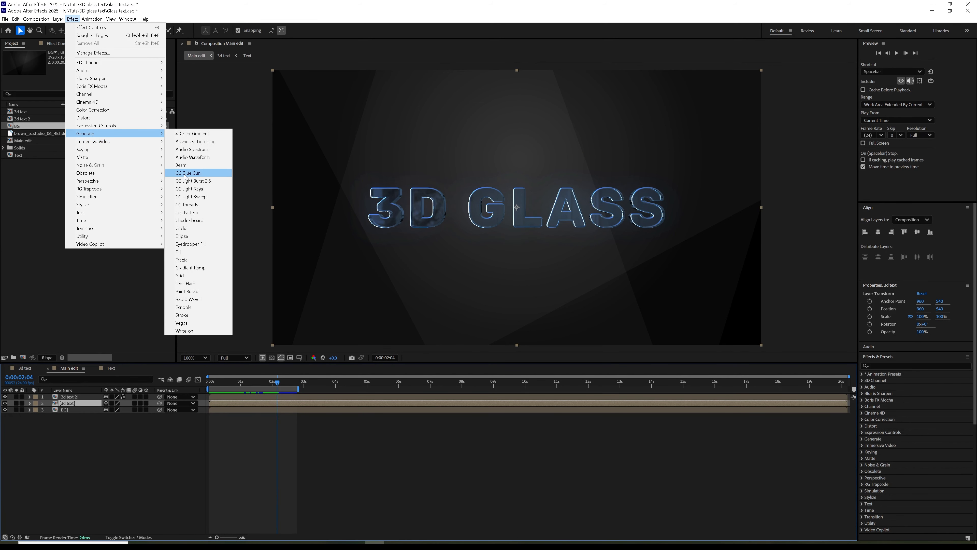
pyautogui.click(194, 196)
pyautogui.moveTo(517, 139); pyautogui.dragTo(497, 208)
pyautogui.moveTo(101, 77); pyautogui.dragTo(109, 85)
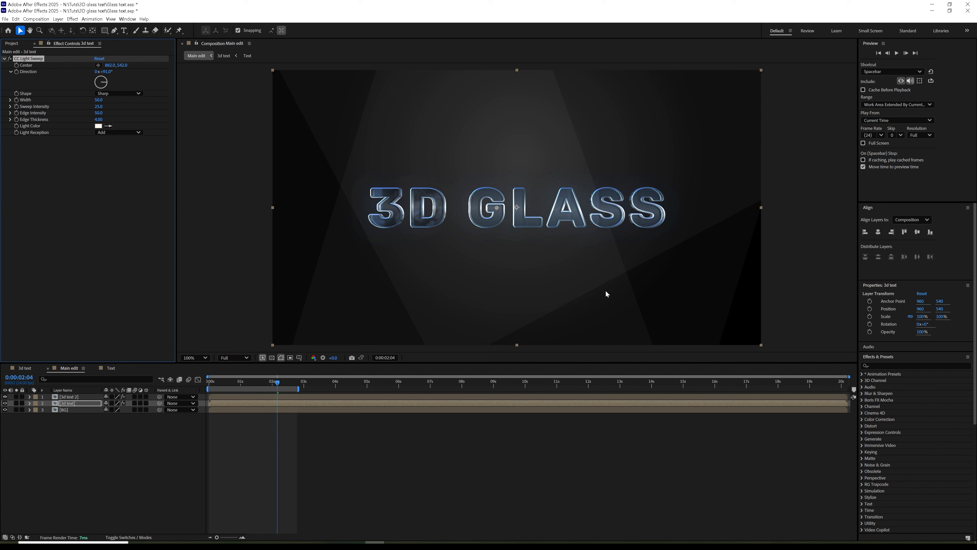
pyautogui.moveTo(214, 387); pyautogui.dragTo(288, 387)
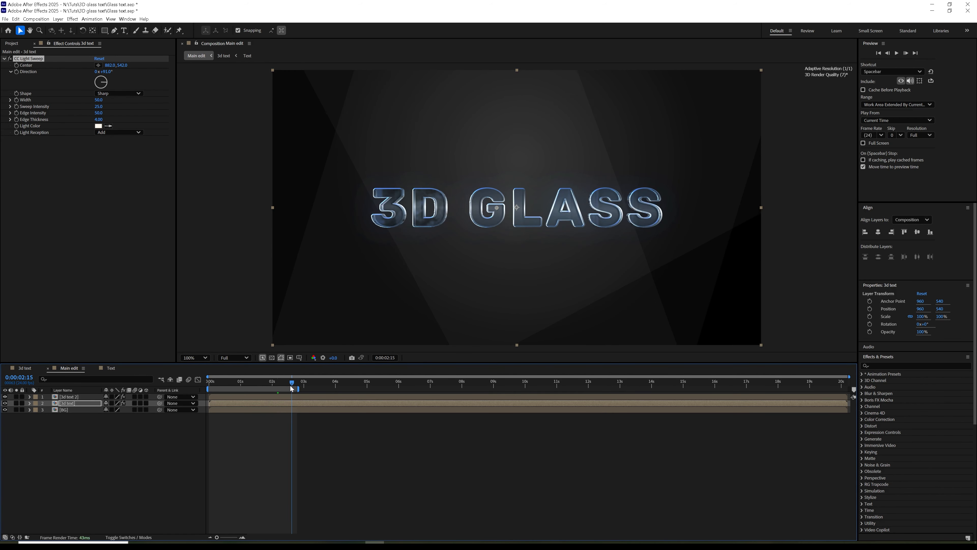
# Step: Set the sweep's Light Color to light blue #AADDFF and preview from the start
pyautogui.click(98, 126)
pyautogui.moveTo(510, 264)
pyautogui.mouseDown()
pyautogui.moveTo(510, 278)
pyautogui.moveTo(479, 256)
pyautogui.moveTo(510, 271)
pyautogui.mouseUp()
pyautogui.moveTo(435, 235); pyautogui.dragTo(434, 221)
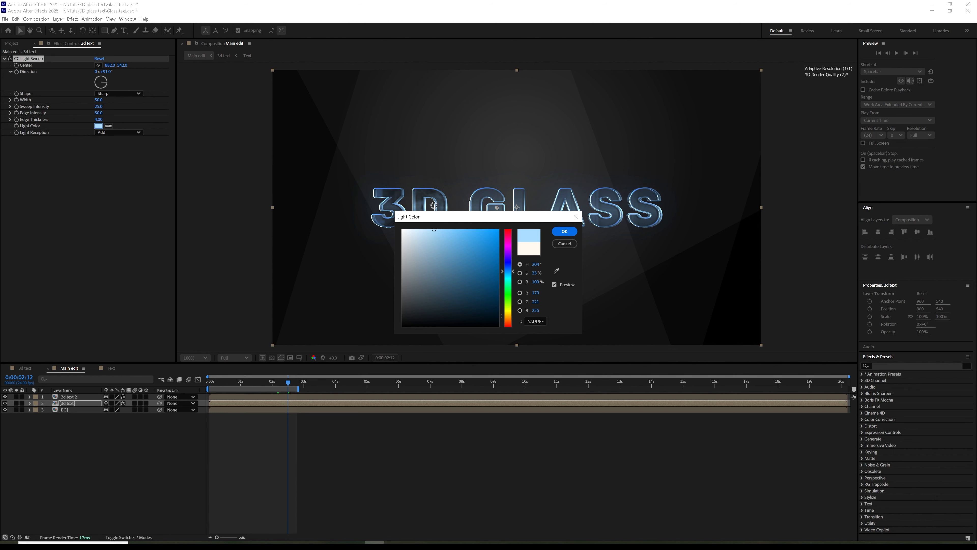
pyautogui.click(565, 231)
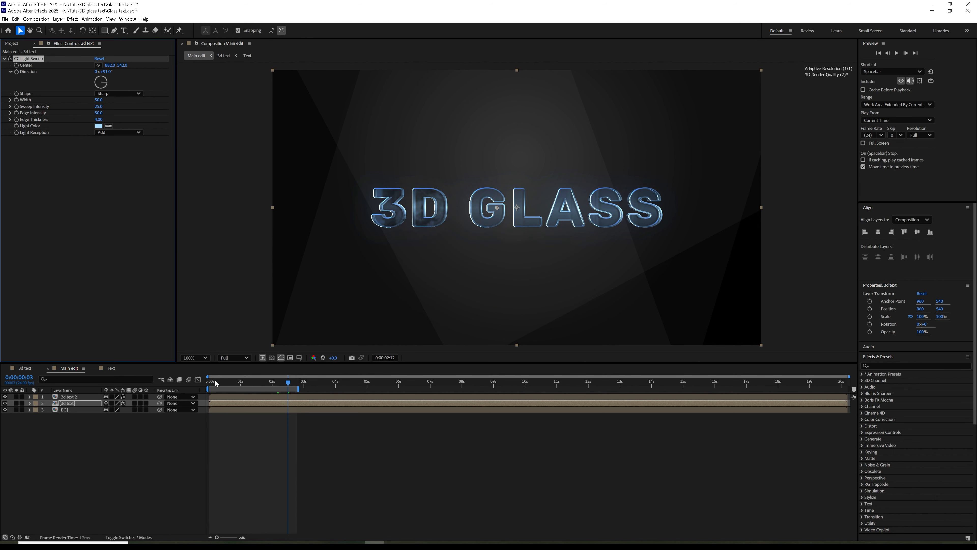
pyautogui.click(217, 384)
pyautogui.press('space')
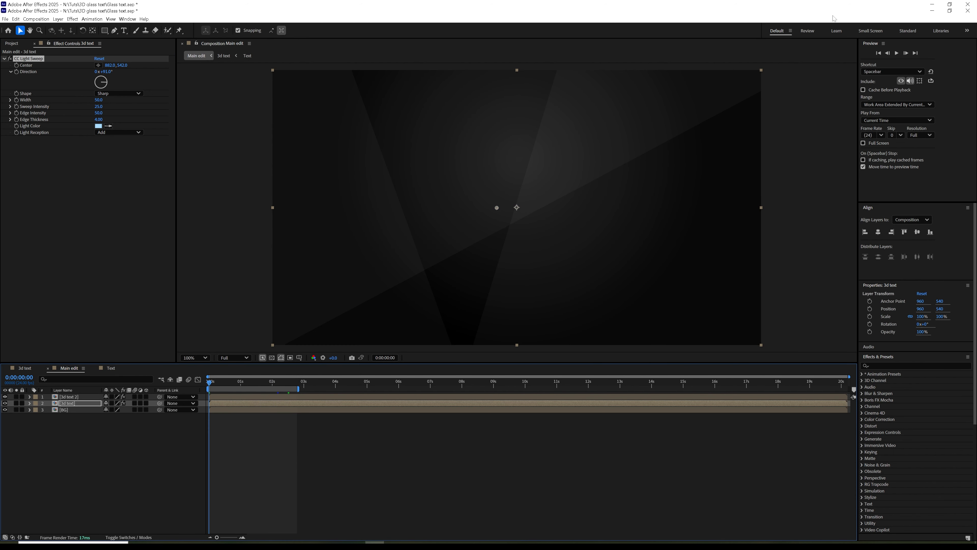
pyautogui.click(897, 53)
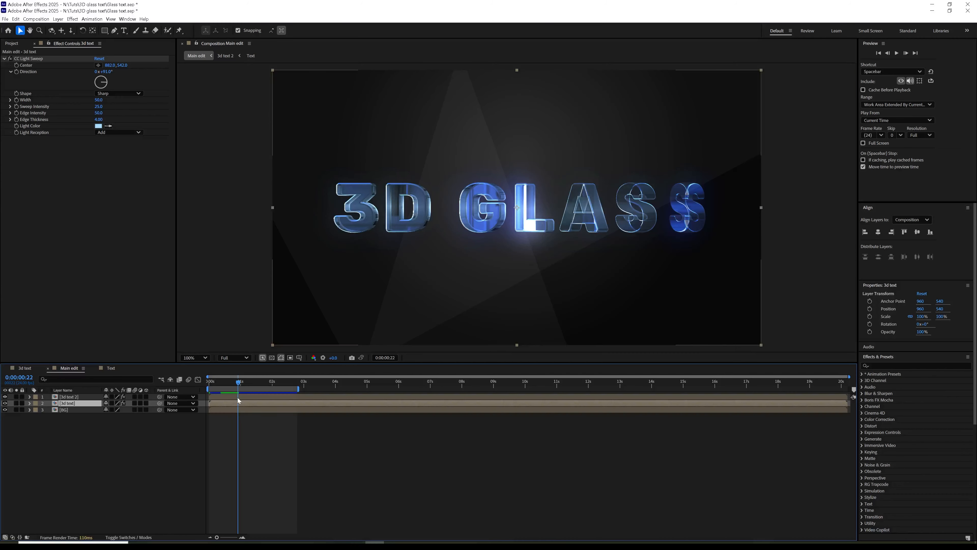
# Step: Open the 3d text 2 precomp from Main edit and play it
pyautogui.click(112, 368)
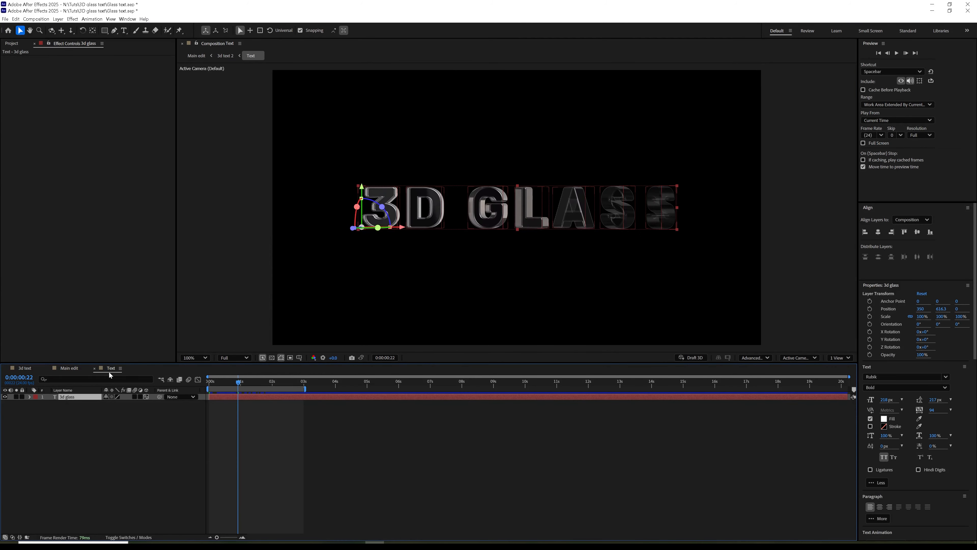
pyautogui.click(75, 370)
pyautogui.doubleClick(73, 396)
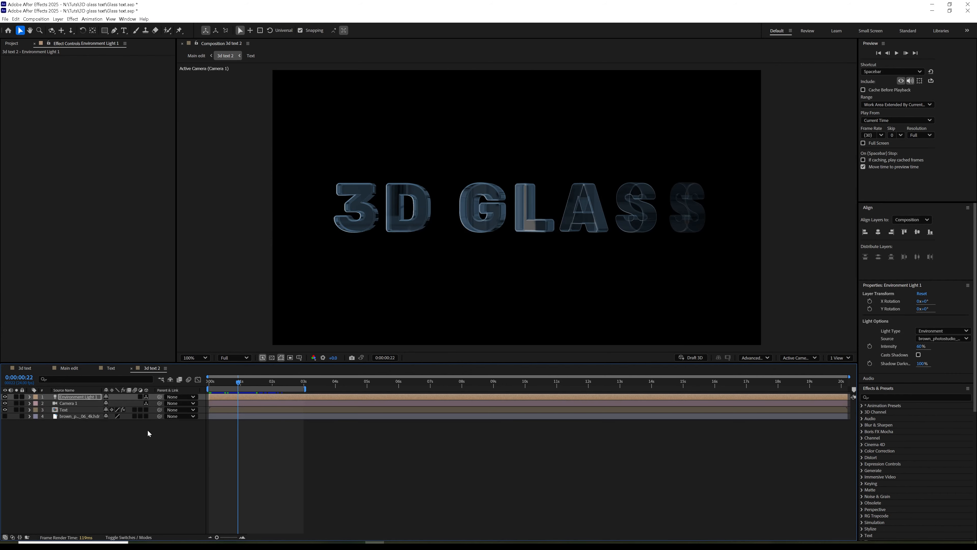
pyautogui.press('space')
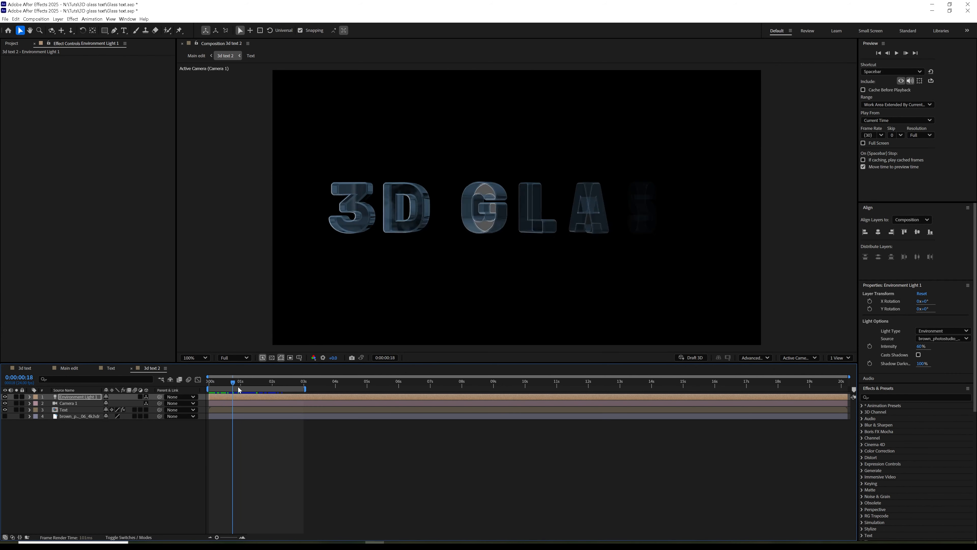
# Step: Keyframe Environment Light 1's X and Y Rotation from frame 0 to 50° X rotation near 14s
pyautogui.click(29, 396)
pyautogui.click(36, 403)
pyautogui.press('Home')
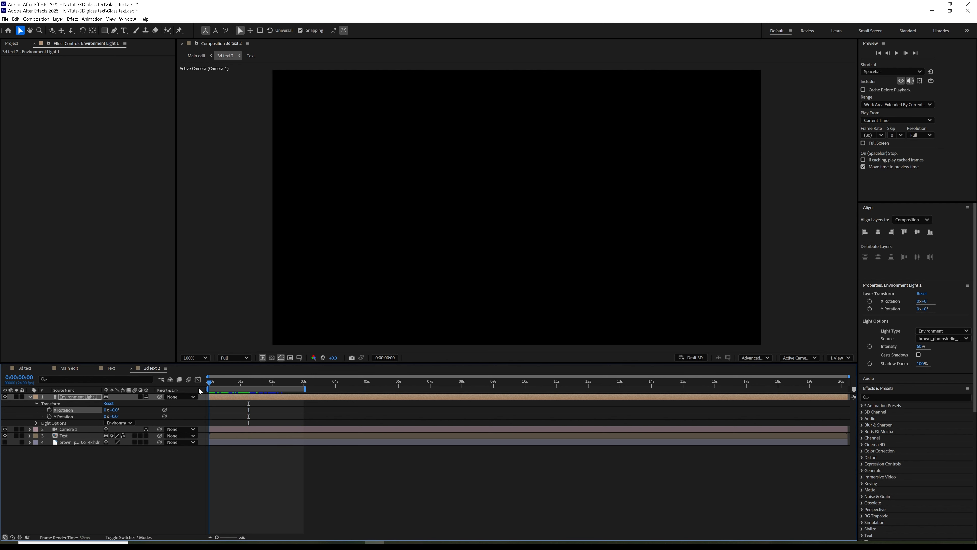
pyautogui.click(49, 410)
pyautogui.click(49, 416)
pyautogui.moveTo(216, 386); pyautogui.dragTo(582, 386)
pyautogui.moveTo(115, 409); pyautogui.dragTo(155, 418)
pyautogui.moveTo(581, 416); pyautogui.dragTo(652, 416)
pyautogui.moveTo(275, 380); pyautogui.dragTo(258, 410)
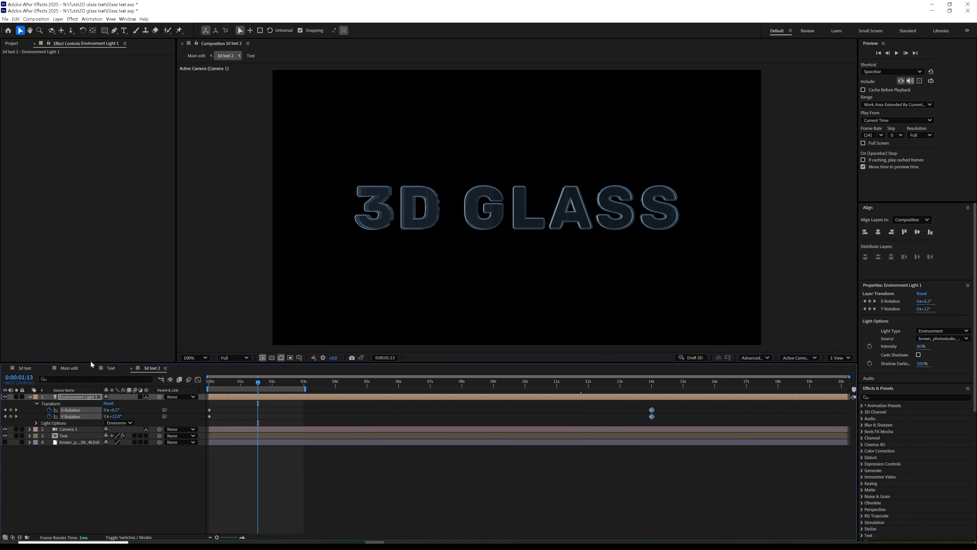
# Step: Preview Main edit, then move the end rotation keyframes earlier to about 8s and recheck
pyautogui.click(69, 368)
pyautogui.press('Home')
pyautogui.press('space')
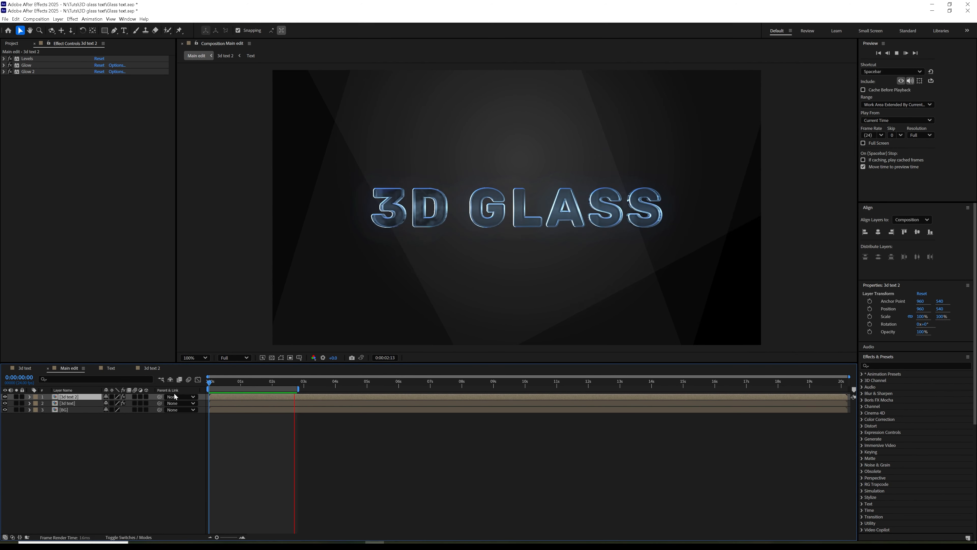
pyautogui.press('space')
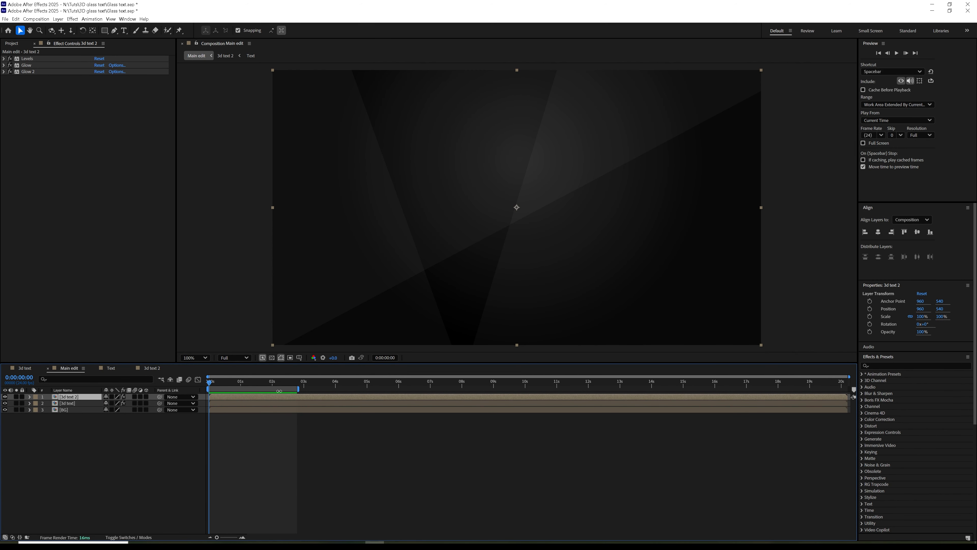
pyautogui.click(147, 367)
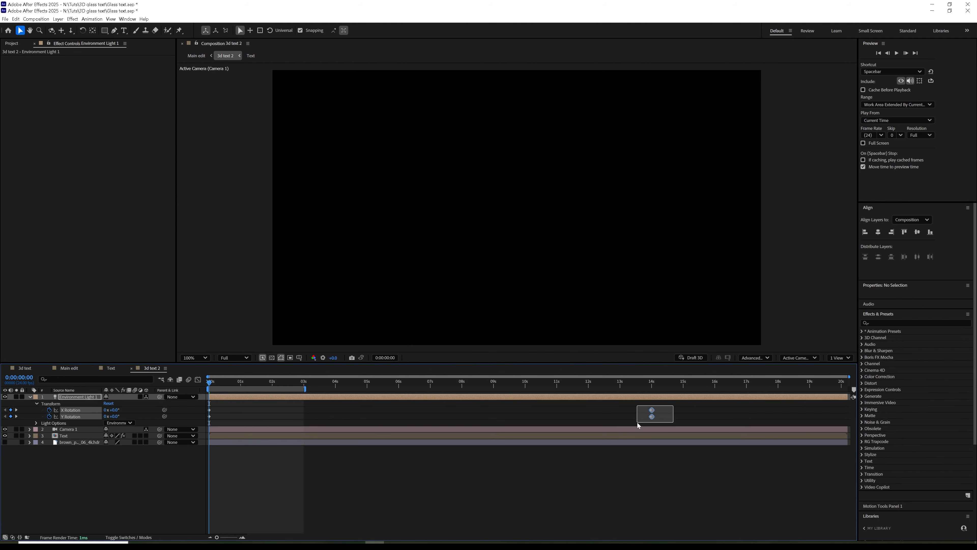
pyautogui.moveTo(652, 414); pyautogui.dragTo(468, 445)
pyautogui.press('space')
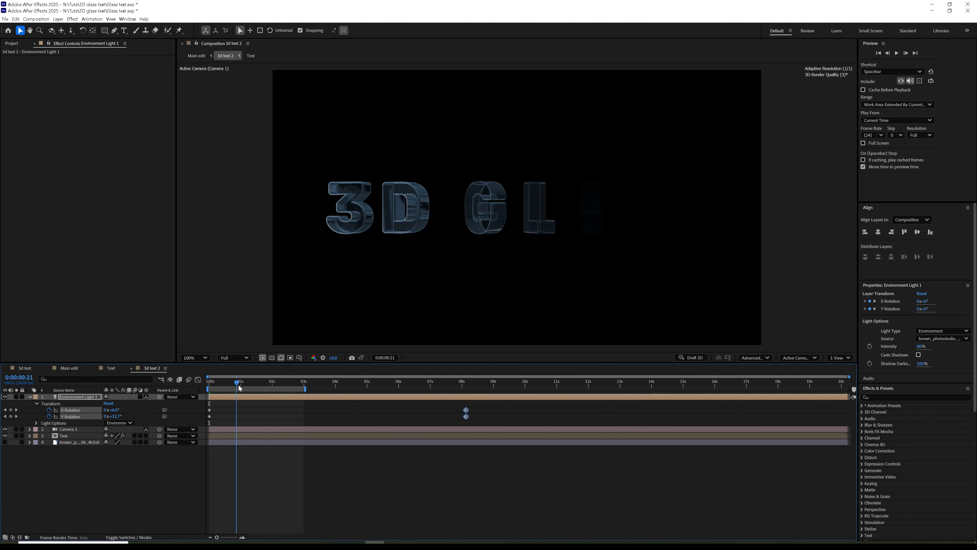
pyautogui.press('space')
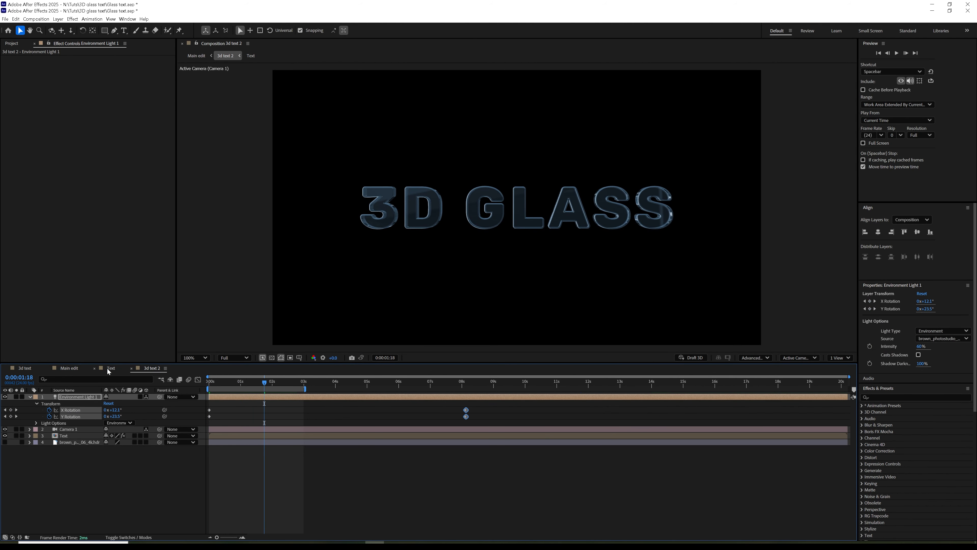
pyautogui.click(69, 368)
pyautogui.click(877, 53)
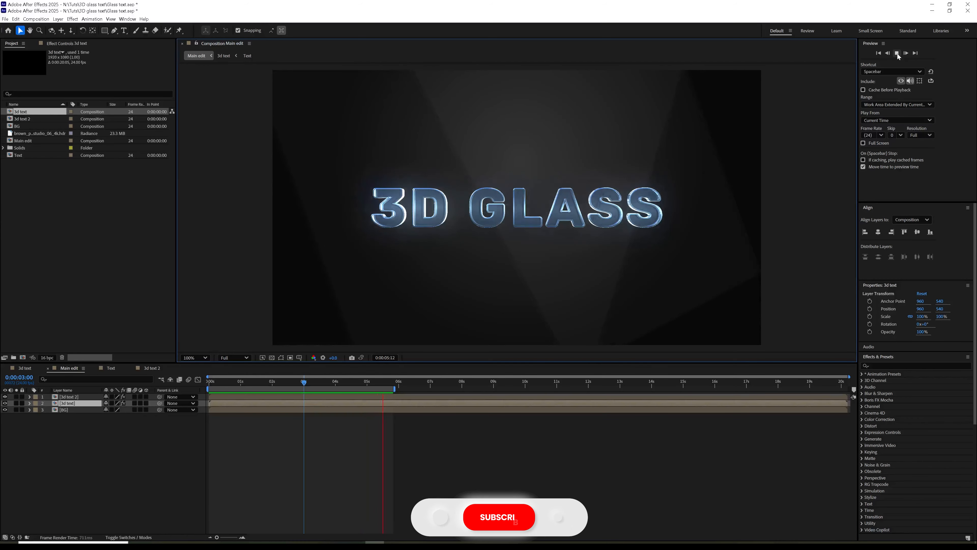
pyautogui.click(897, 53)
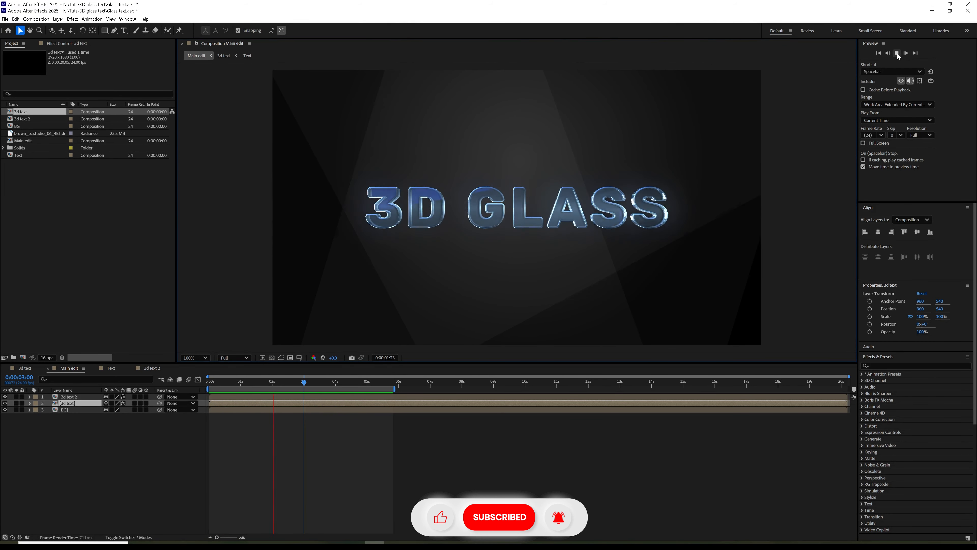
pyautogui.click(898, 54)
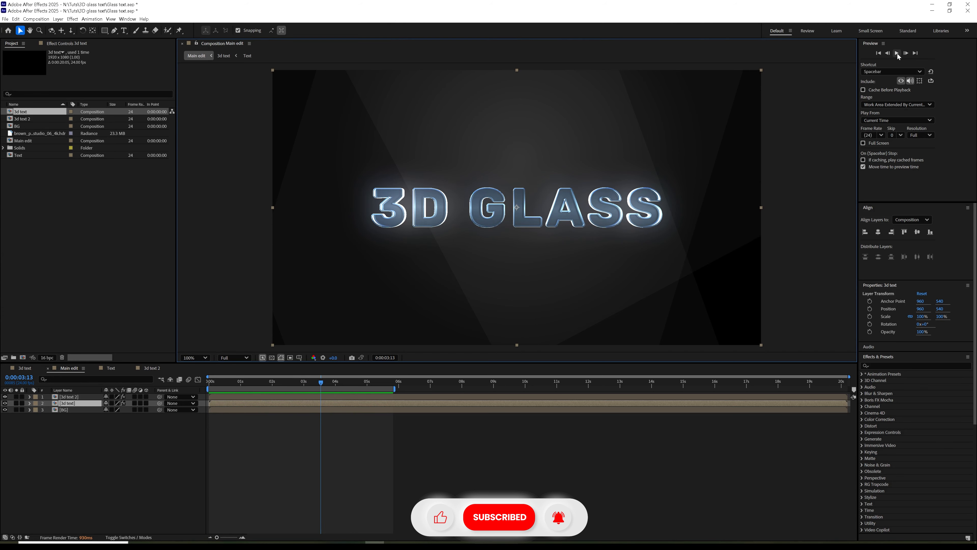